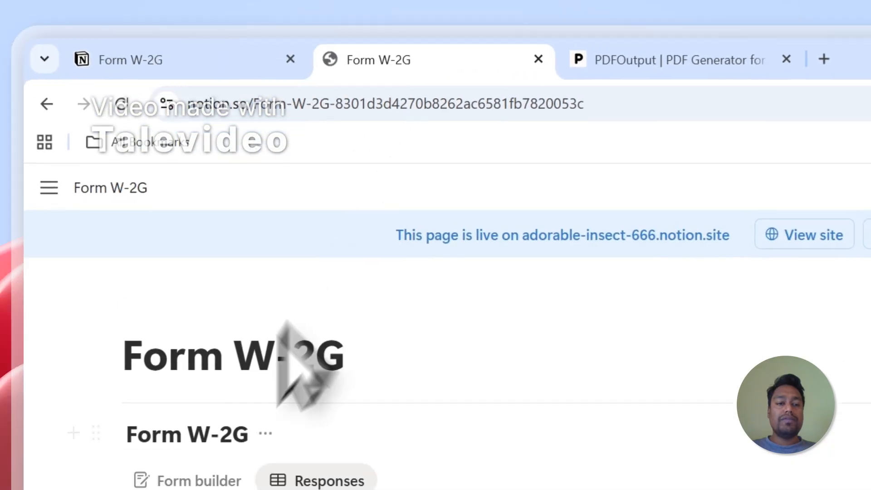
Step: Select the Entry-1 and Entry-2 responses in the Form W-2G database, and clear the selection again
scroll(291, 368, down, 3)
click(178, 350)
click(184, 433)
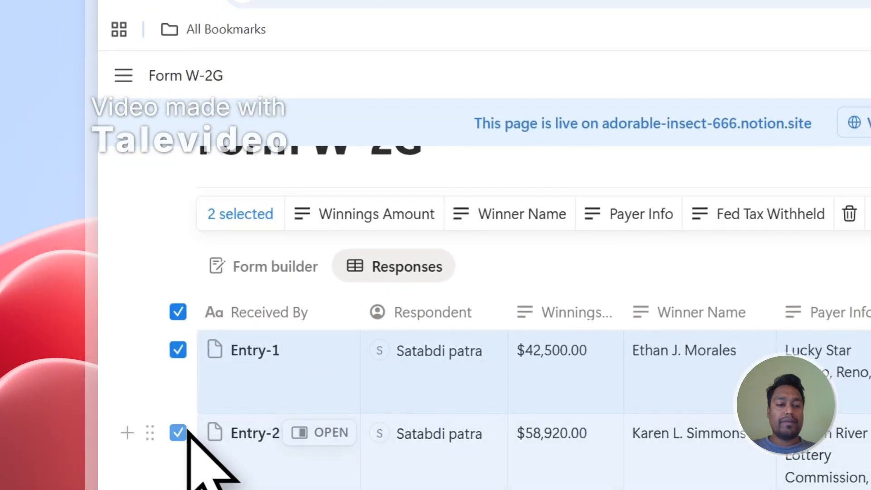
click(179, 313)
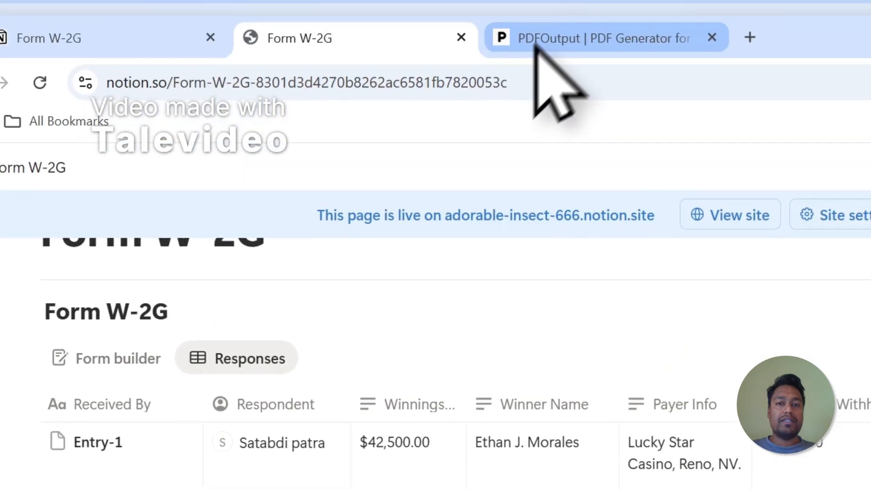
Step: Switch to the PDFOutput website and highlight "Google Docs" and "Notion Database" in its headline
click(538, 48)
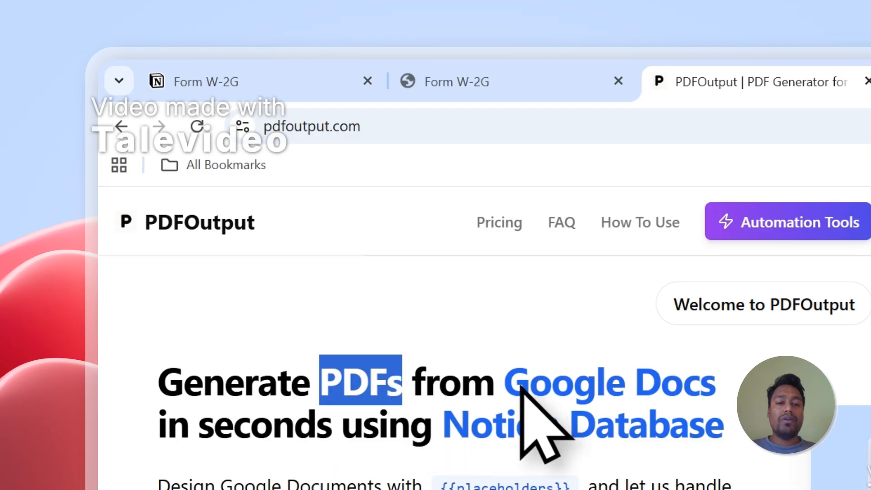
drag(507, 386, 717, 385)
drag(447, 423, 649, 423)
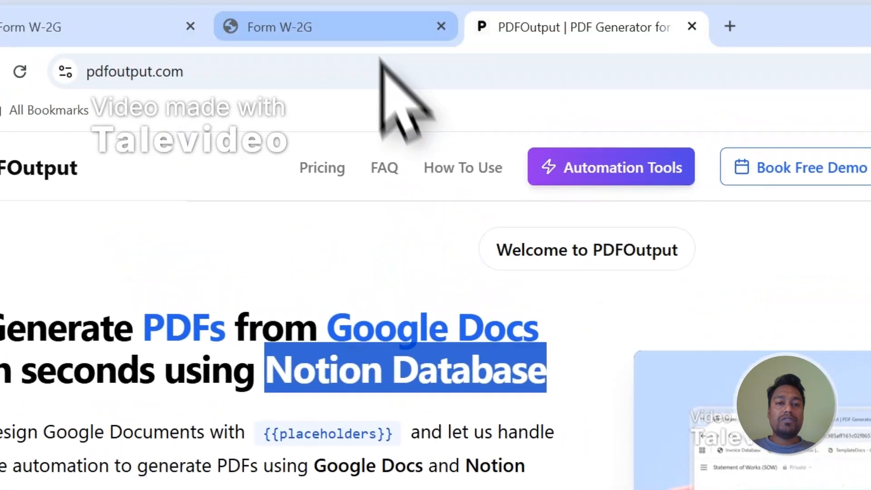
Step: Return to the Form W-2G responses in Notion and select Entry-1 and Entry-2
click(383, 25)
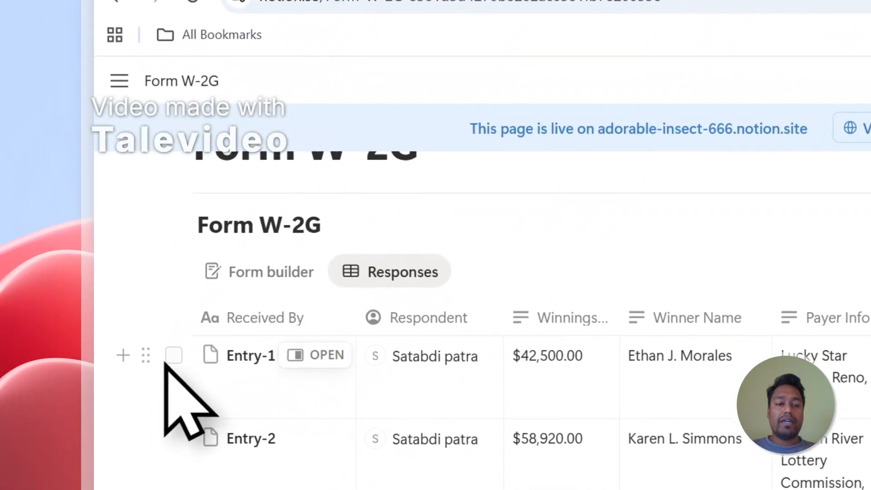
click(174, 355)
click(174, 438)
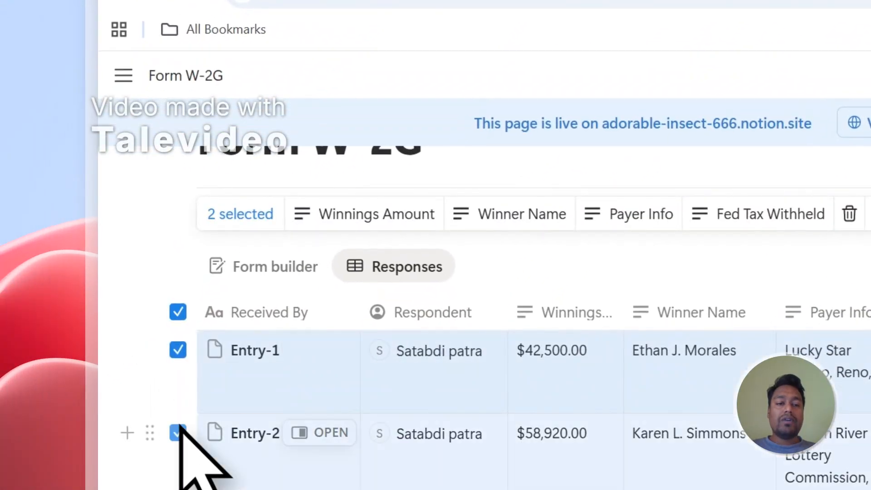
Step: Switch to the PDFOutput website and highlight the document types it can generate, from reports to quotes
click(622, 54)
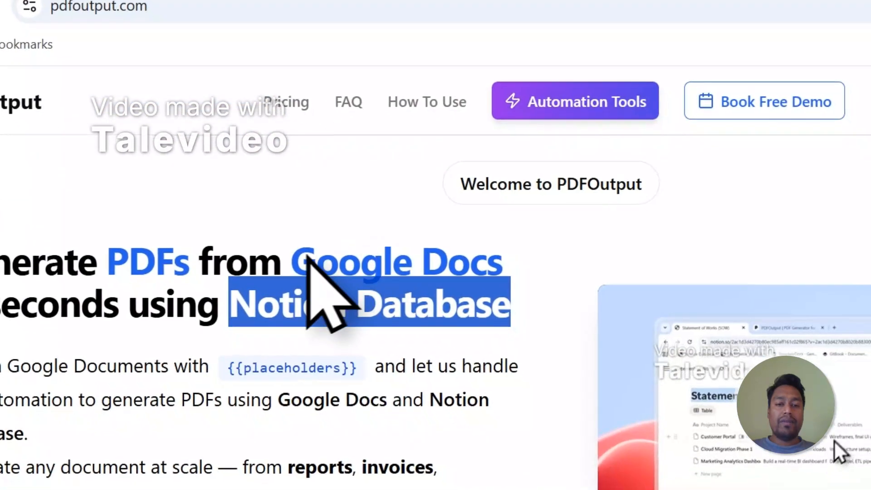
scroll(489, 281, down, 2)
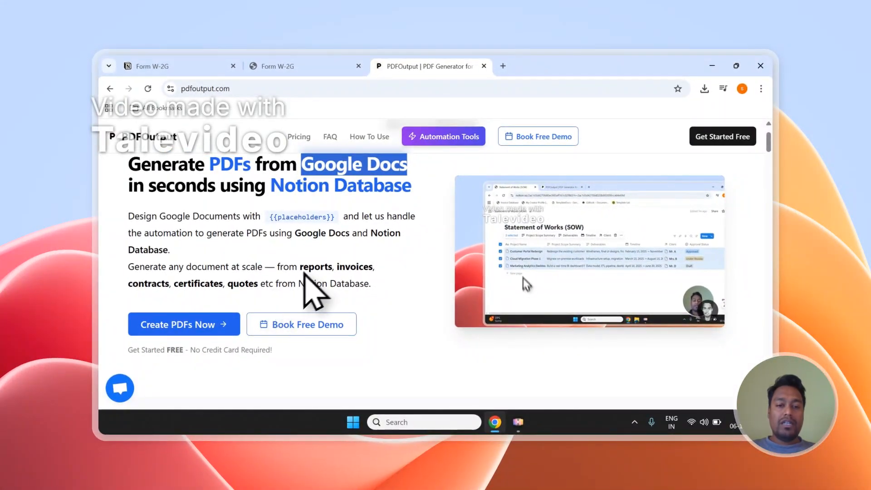
drag(303, 268, 261, 286)
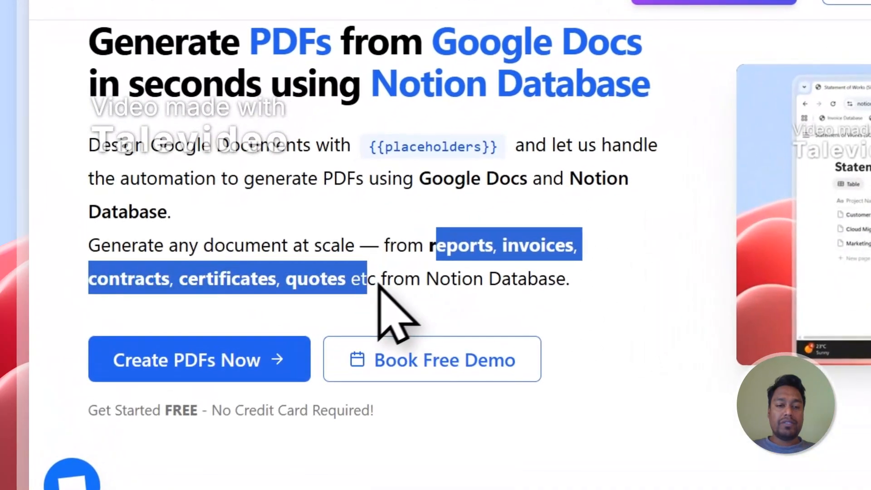
click(363, 279)
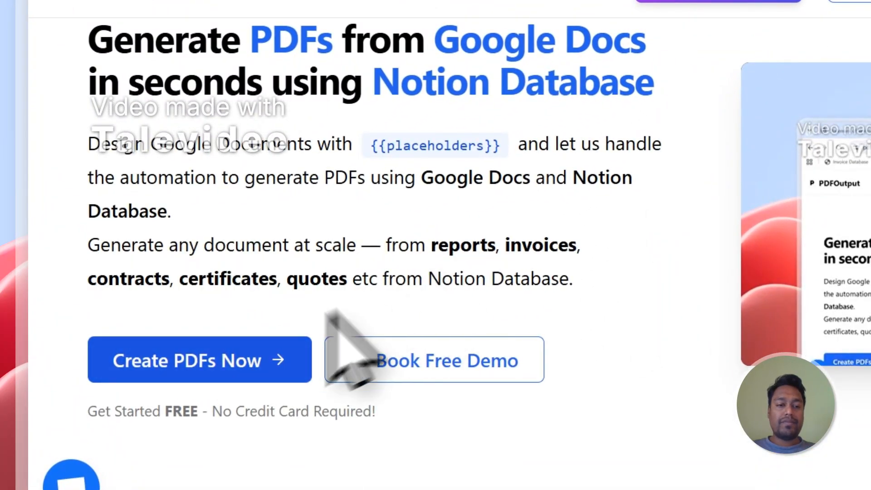
Step: Start creating PDFs in PDFOutput, sign in with a Google account and approve the access request
click(213, 363)
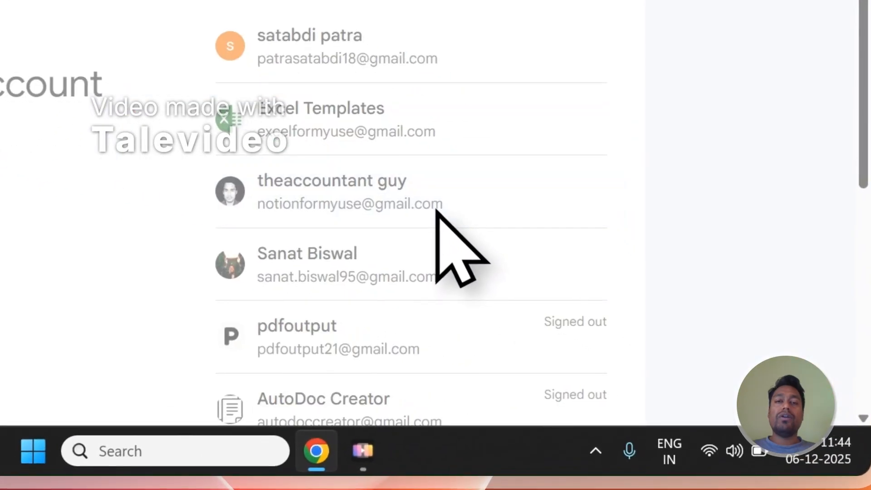
click(436, 210)
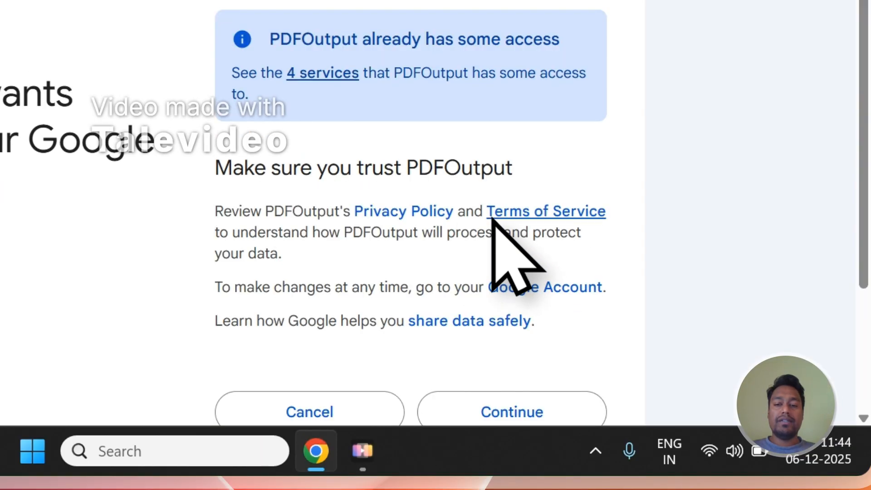
click(504, 406)
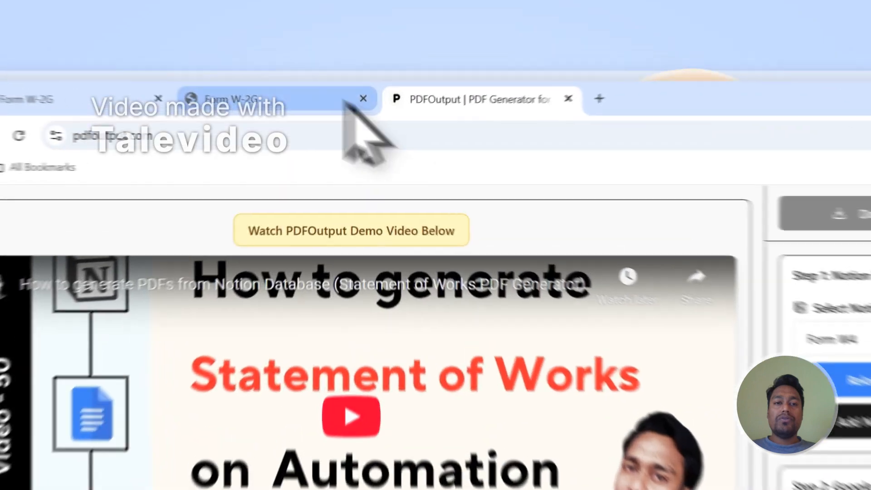
Step: Clear the response selection in the Form W-2G database and start connecting a Notion page from PDFOutput
click(347, 68)
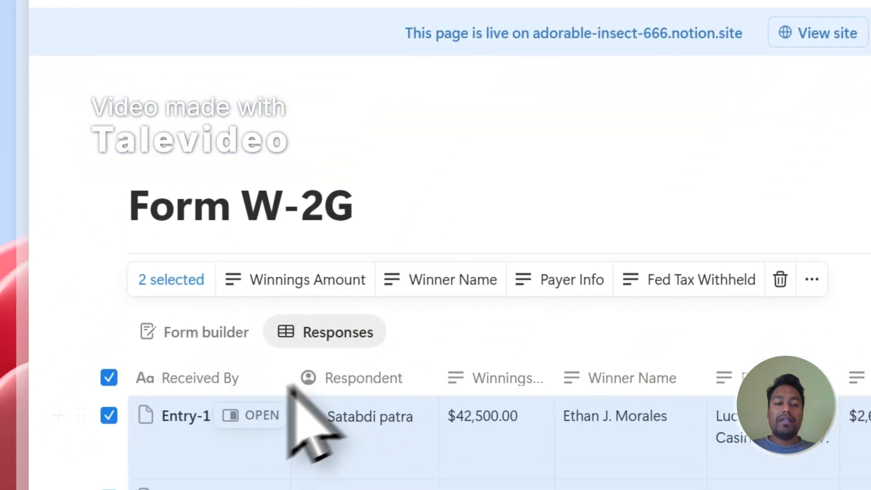
click(108, 378)
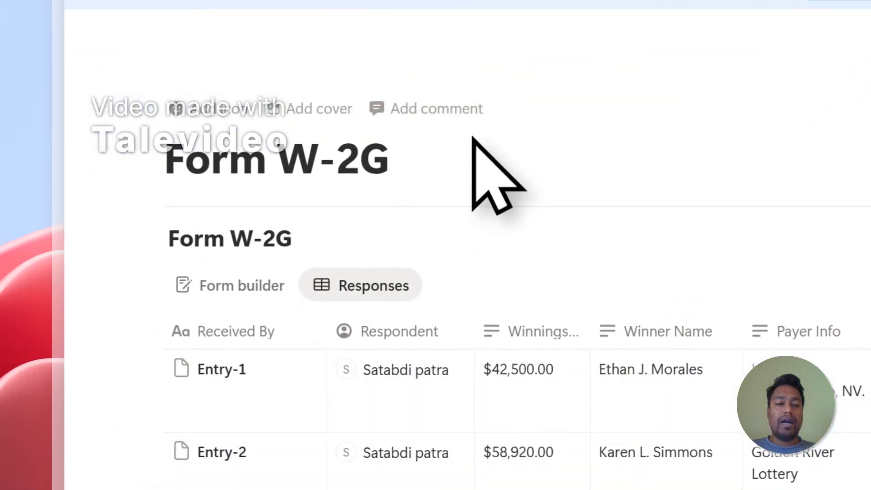
click(560, 86)
click(628, 422)
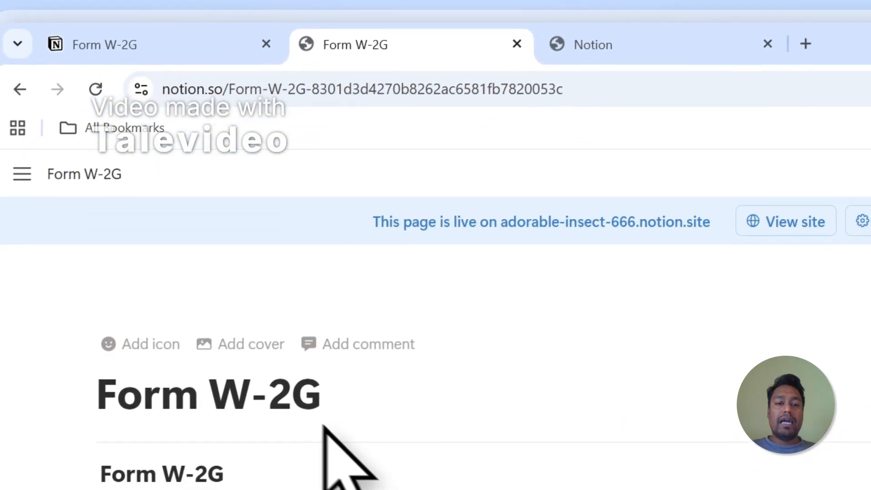
Step: Copy the page title "Form W-2G" from the Notion page
drag(322, 394, 112, 399)
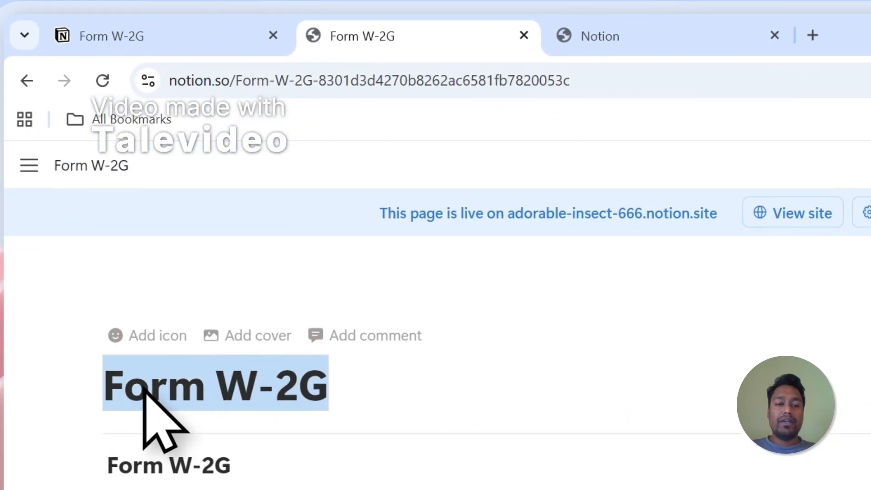
right_click(145, 392)
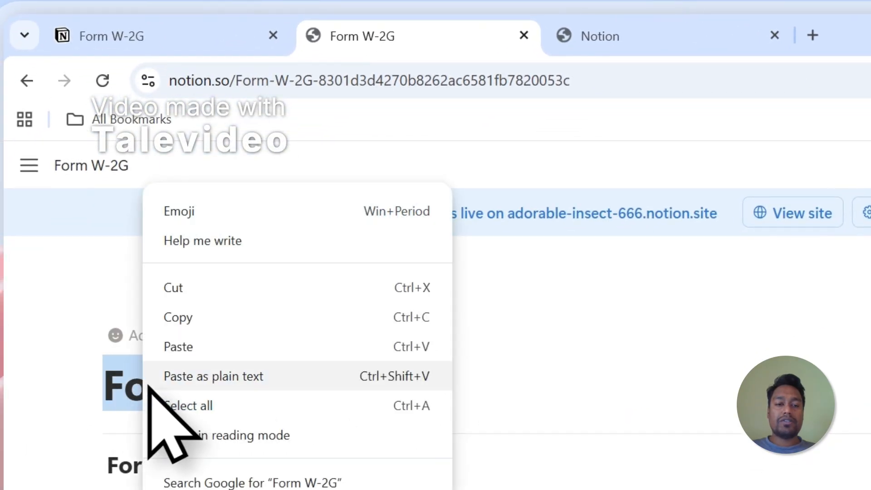
click(188, 317)
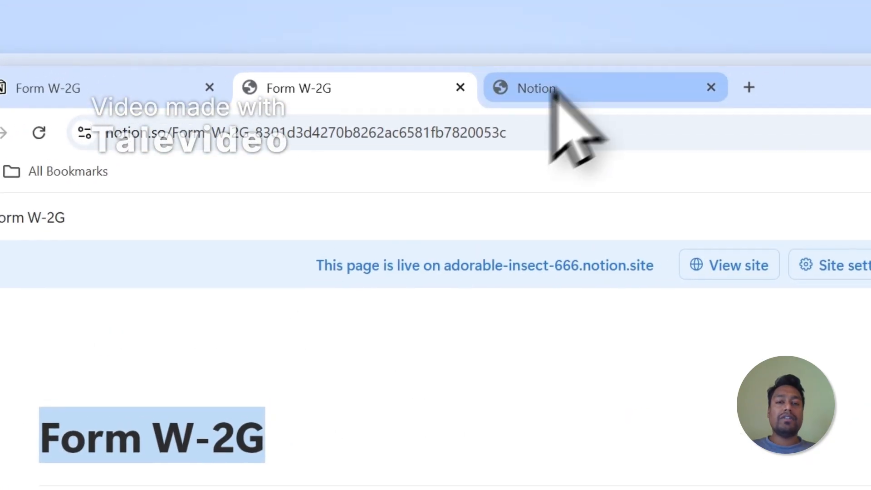
Step: In Notion's PDFOutput authorization, search the selectable pages for the copied title and add the top-level Form W-2G page
click(609, 36)
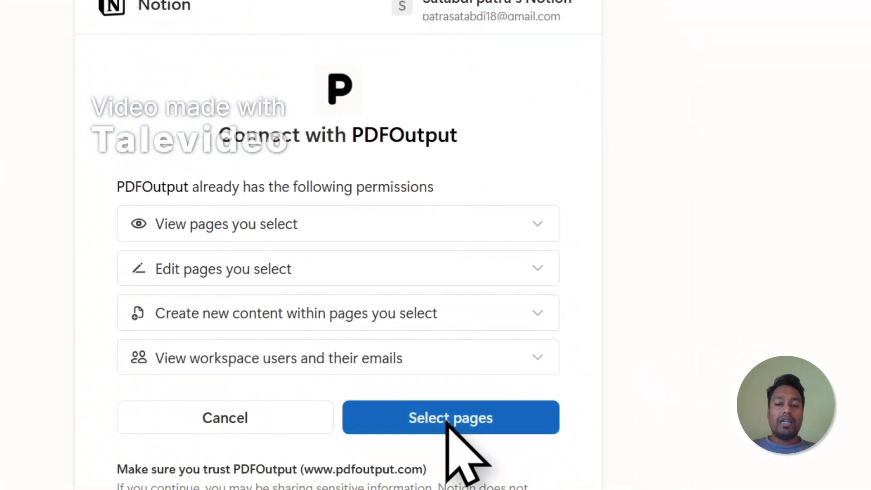
click(447, 422)
right_click(182, 148)
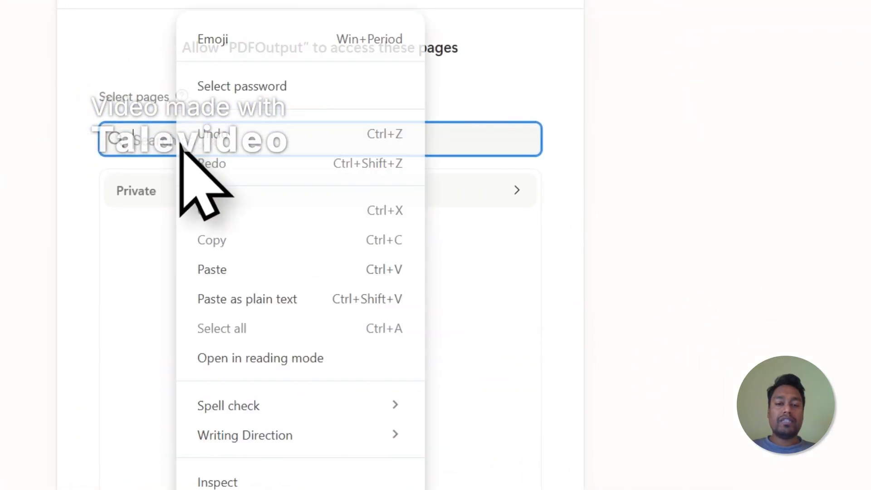
click(226, 274)
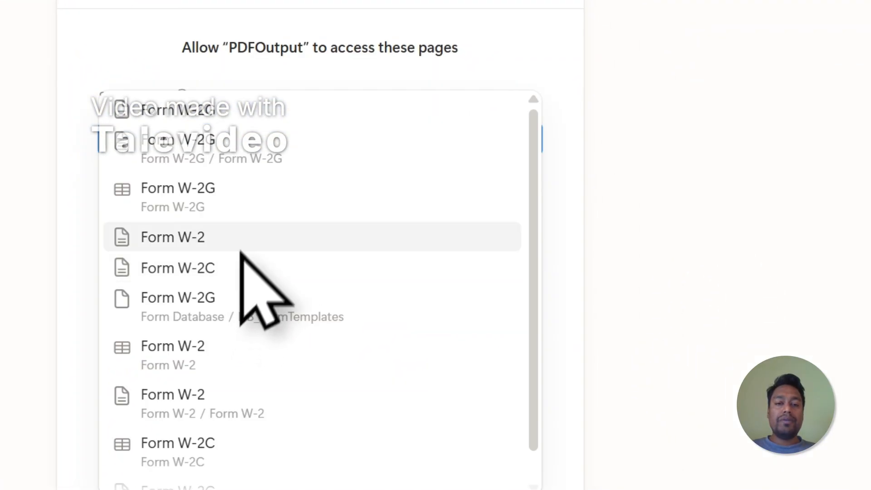
click(187, 112)
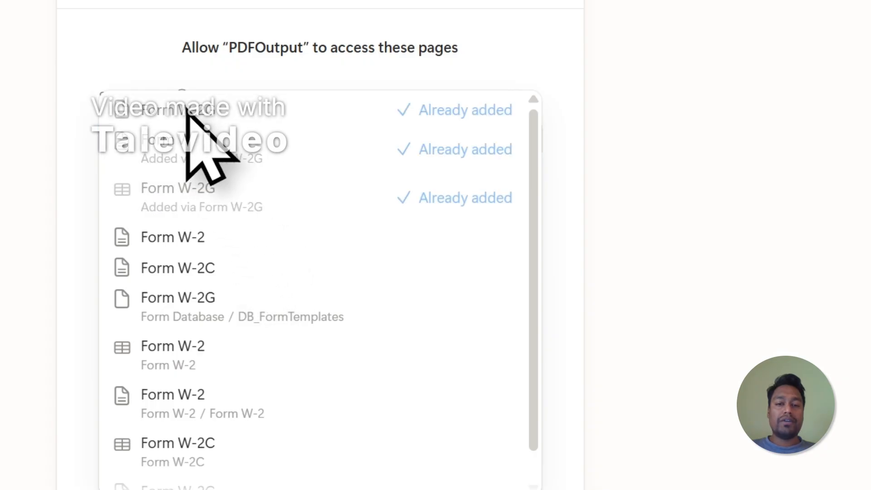
click(368, 78)
Step: Expand the private pages and review which top-level pages are selected for PDFOutput access
scroll(364, 94, down, 3)
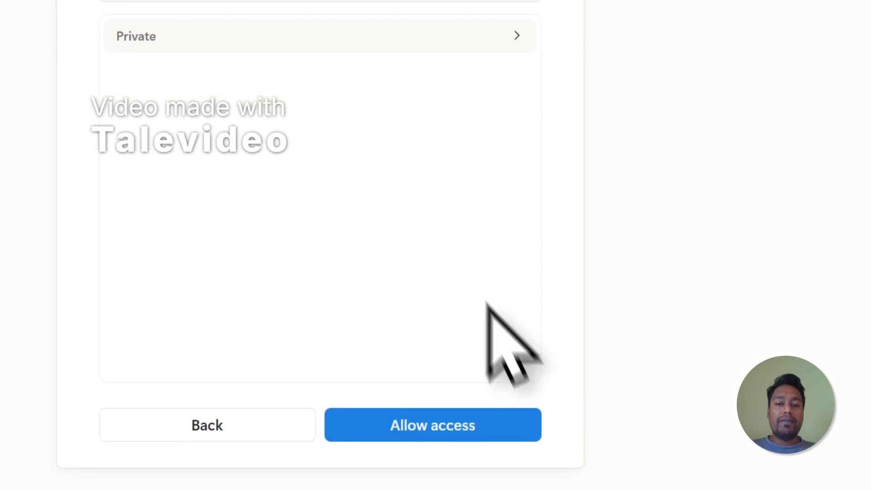
click(449, 75)
scroll(139, 127, up, 3)
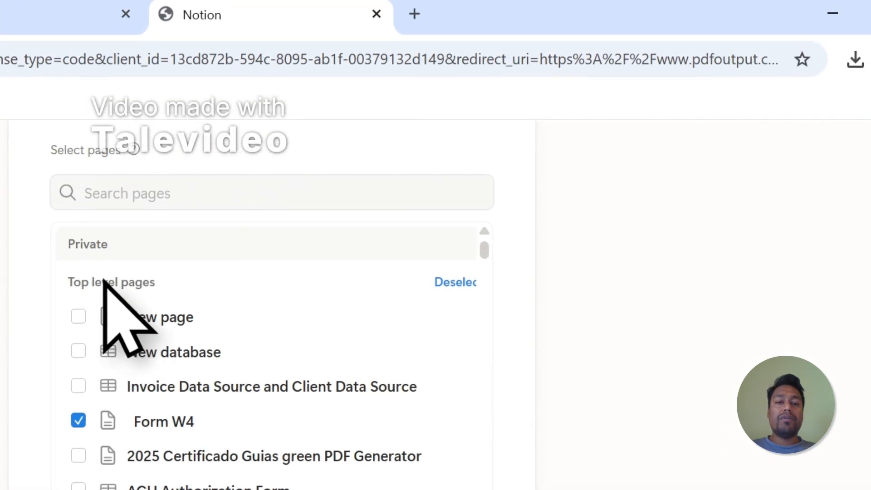
click(117, 282)
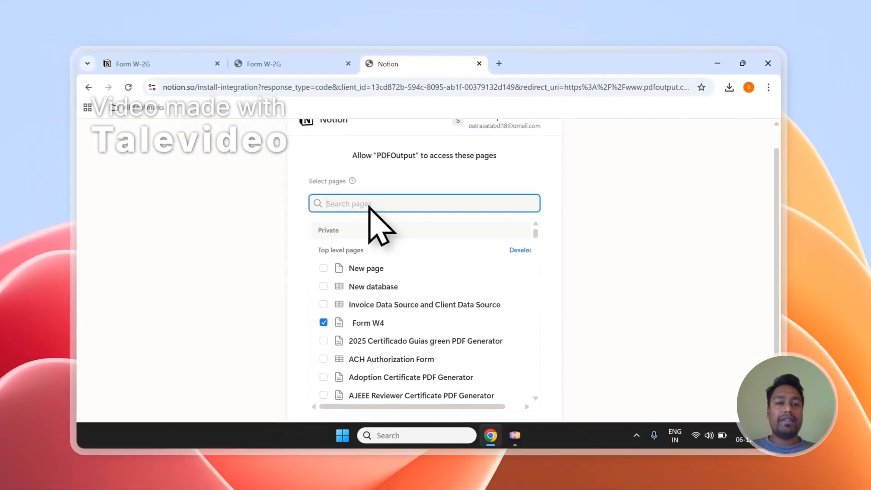
key(ctrl+minus)
scroll(166, 290, down, 1)
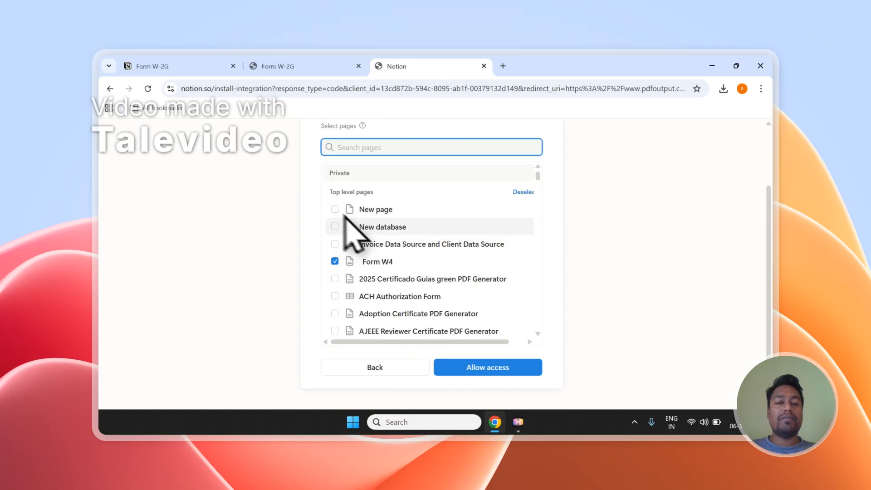
scroll(406, 241, down, 2)
scroll(451, 272, up, 2)
Step: Return to the Form W-2G page and highlight its title to check the page name
click(277, 66)
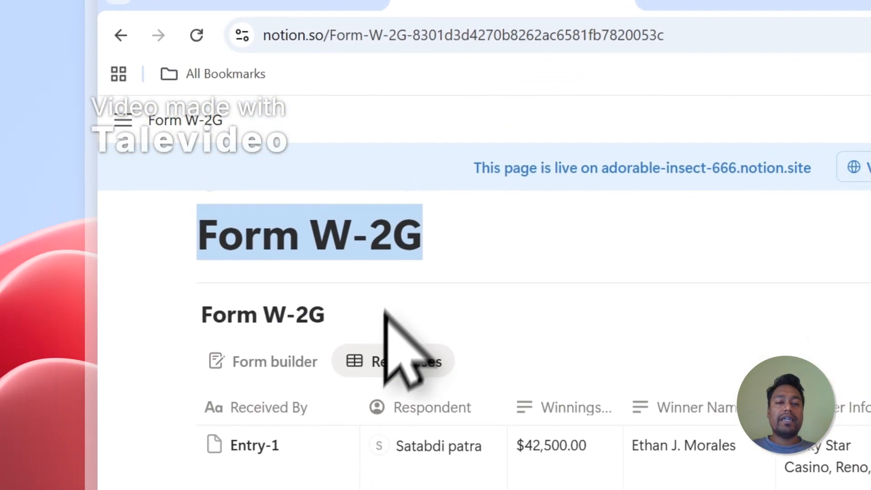
click(339, 370)
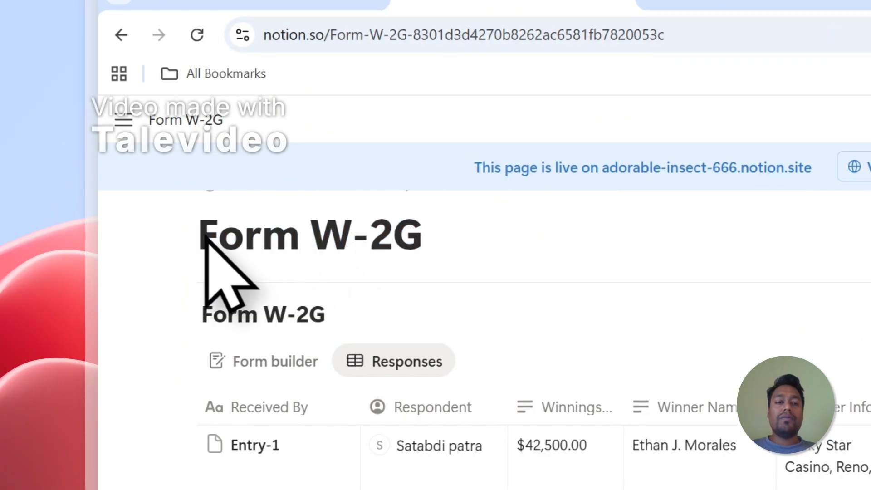
scroll(356, 266, up, 1)
drag(207, 240, 442, 250)
click(419, 306)
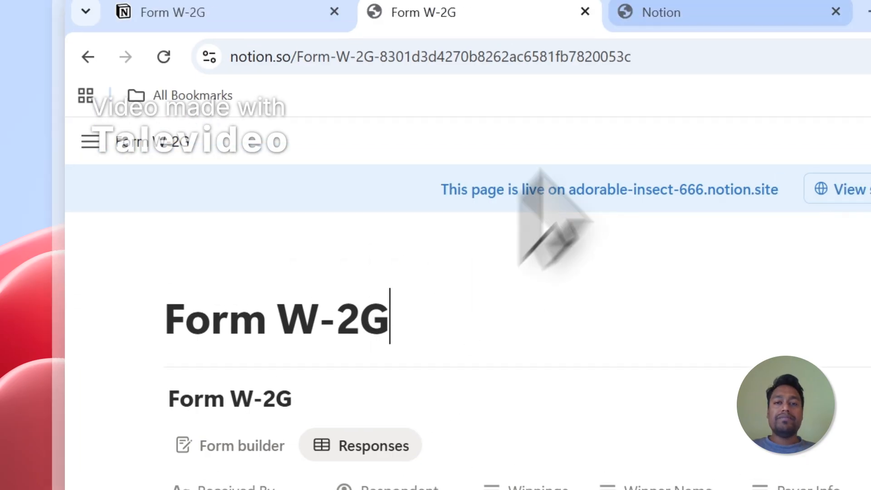
Step: Go back to the Notion authorization, review the page list and allow PDFOutput access to the selected pages
click(717, 1)
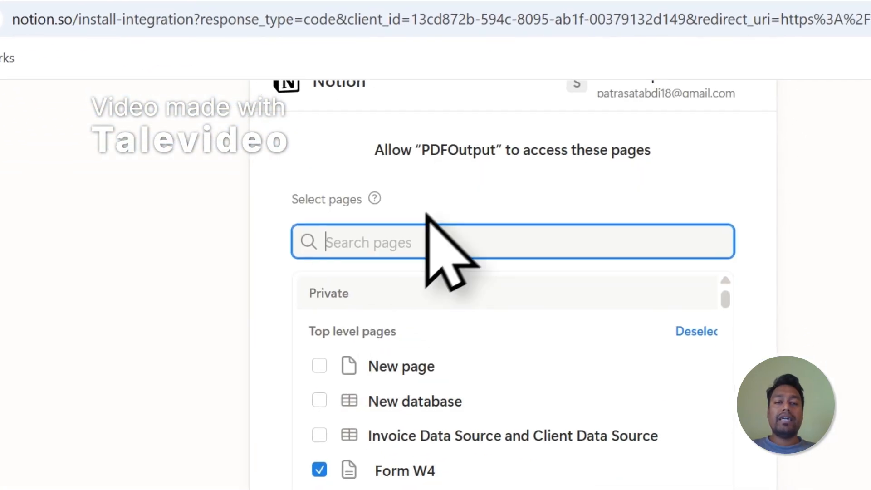
scroll(427, 214, up, 1)
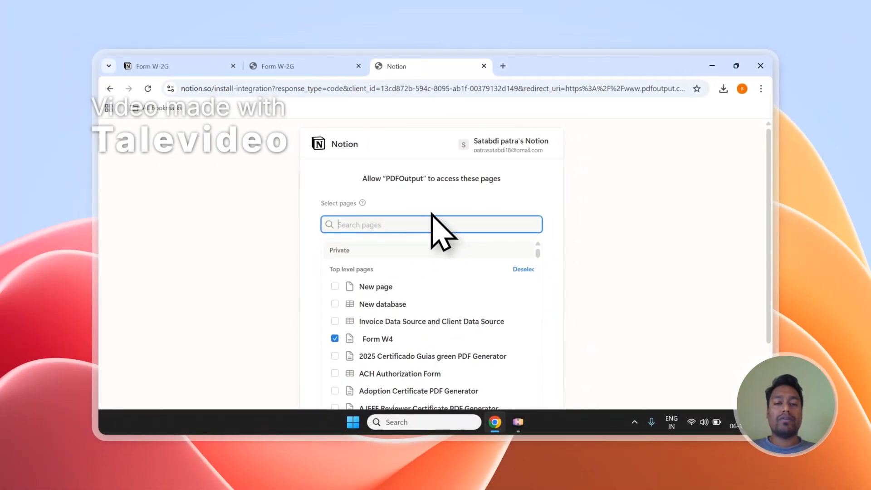
scroll(428, 218, down, 1)
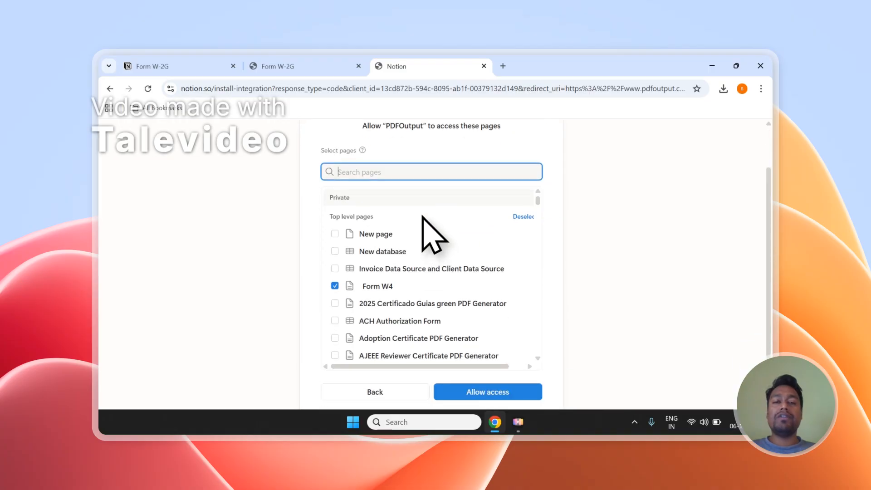
scroll(430, 220, down, 5)
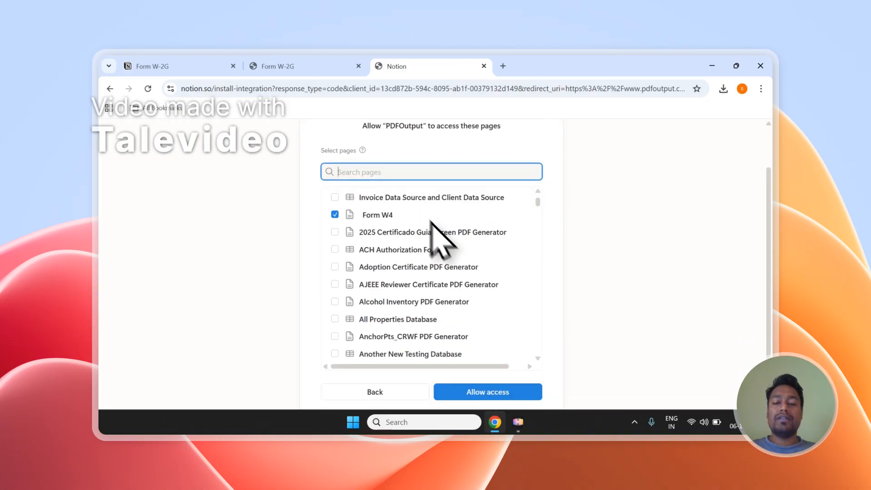
click(518, 390)
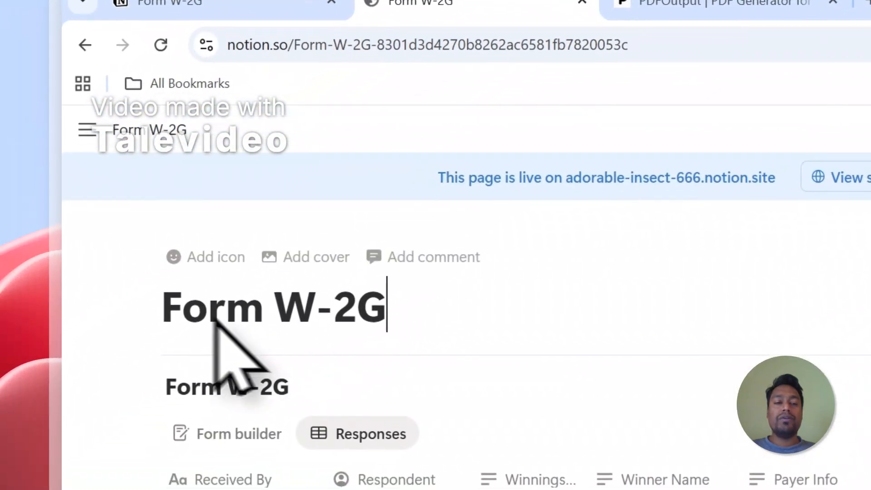
Step: Highlight the Form W-2G page title in Notion, return to PDFOutput and look for that name among the selectable Notion databases
drag(170, 302, 438, 313)
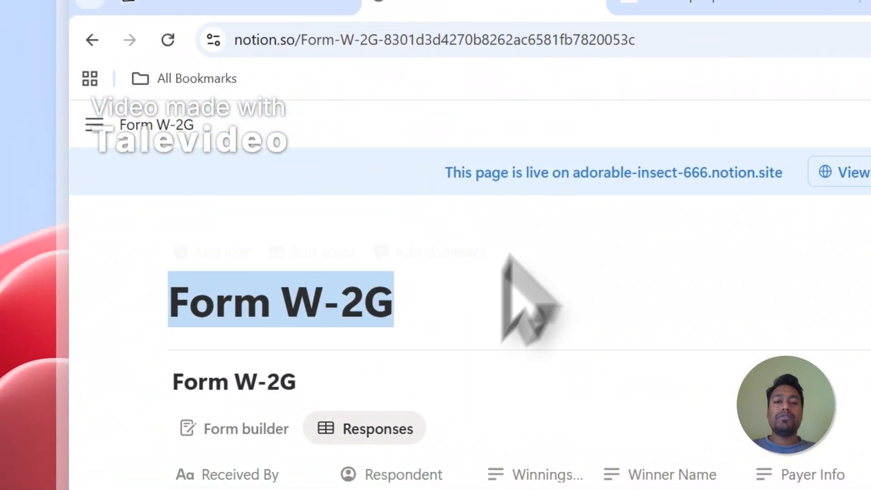
click(650, 3)
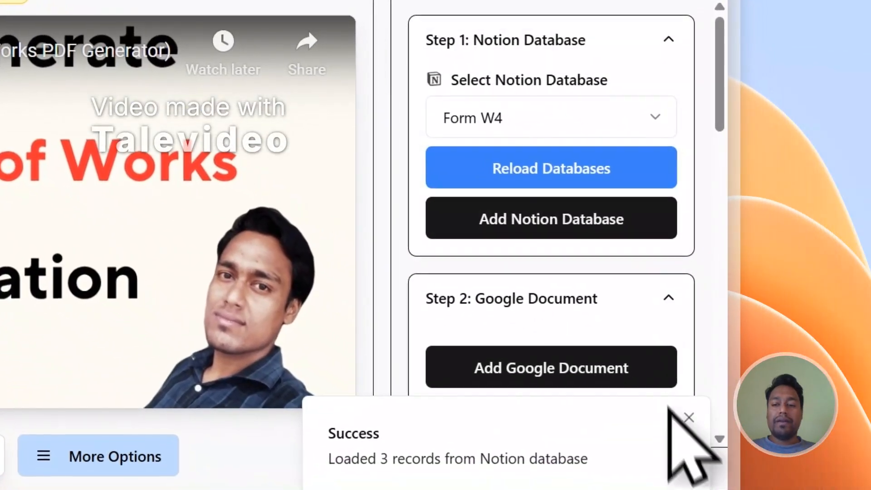
click(702, 428)
click(526, 130)
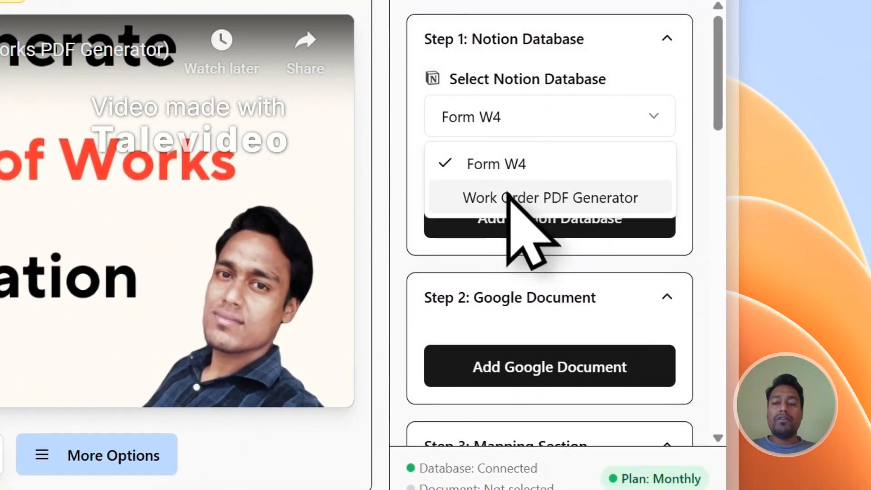
click(529, 109)
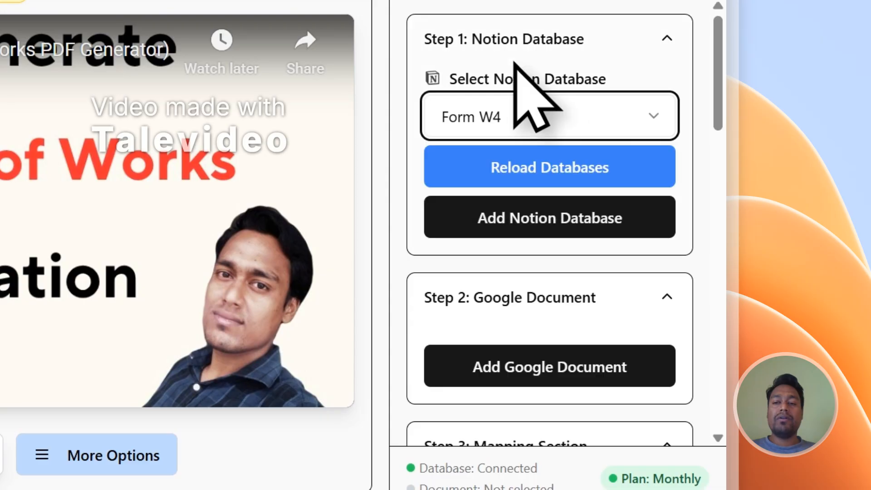
Step: Reload the Notion databases in PDFOutput and select Form W-2G as the source database, then review its listed properties
click(520, 159)
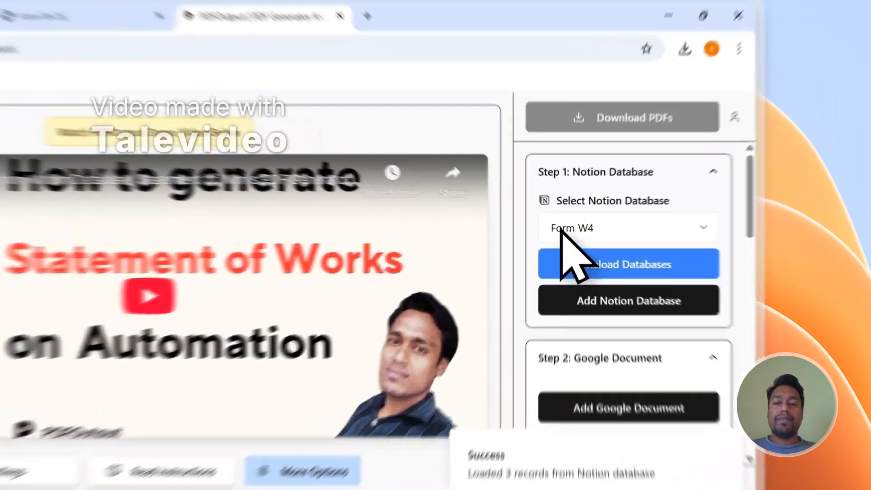
click(639, 213)
click(460, 246)
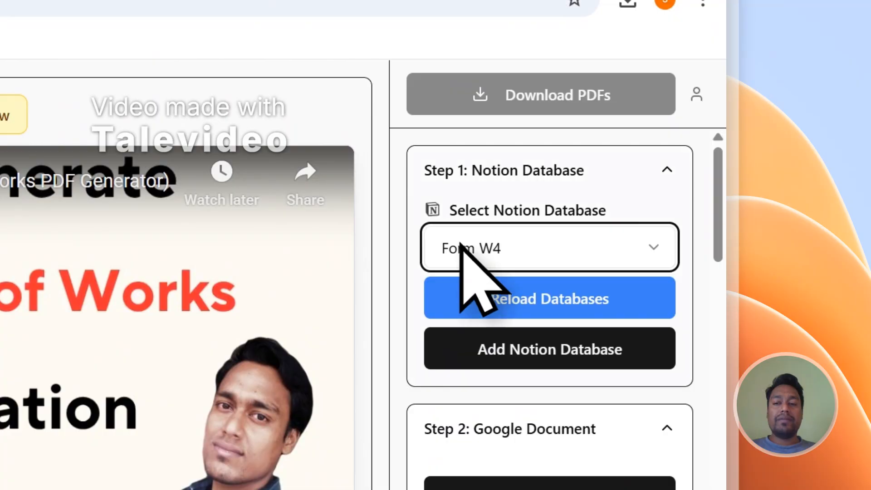
click(522, 312)
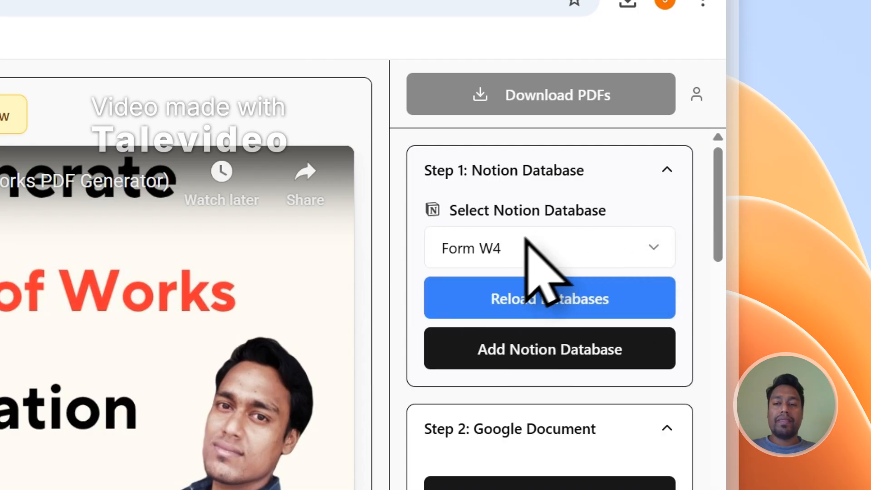
click(512, 245)
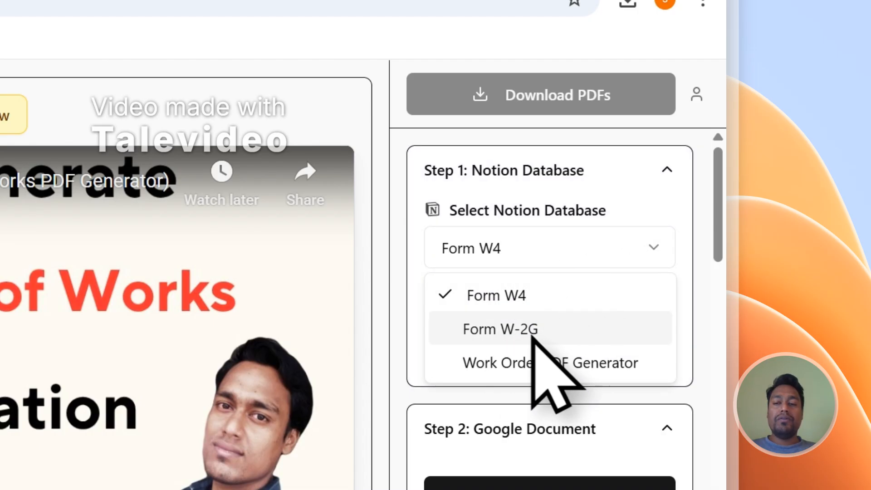
drag(723, 179, 726, 363)
scroll(581, 436, down, 1)
scroll(563, 257, down, 10)
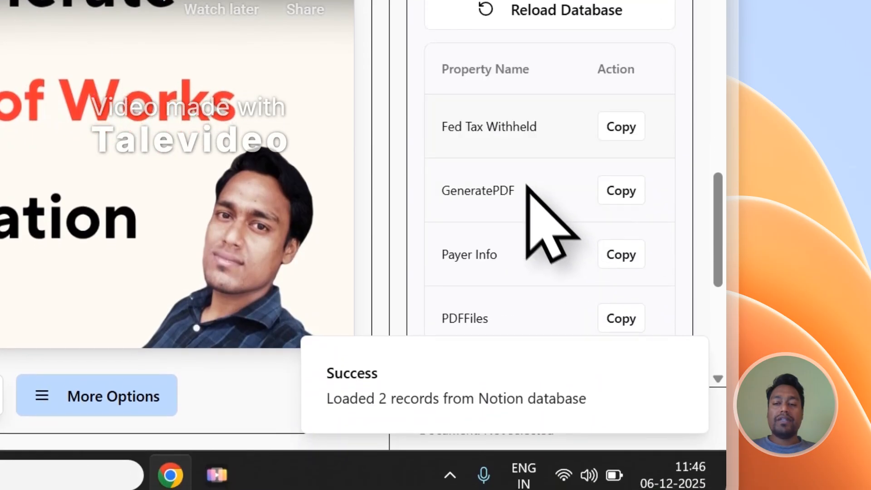
scroll(636, 344, up, 15)
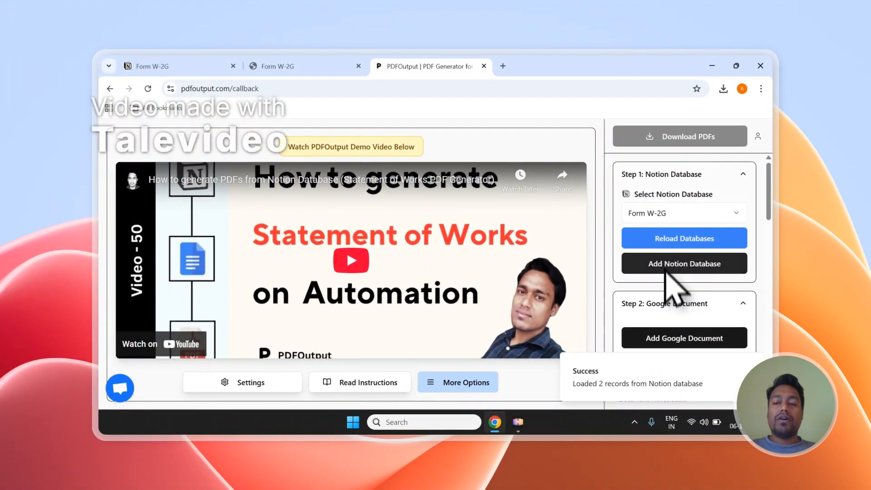
scroll(665, 218, down, 1)
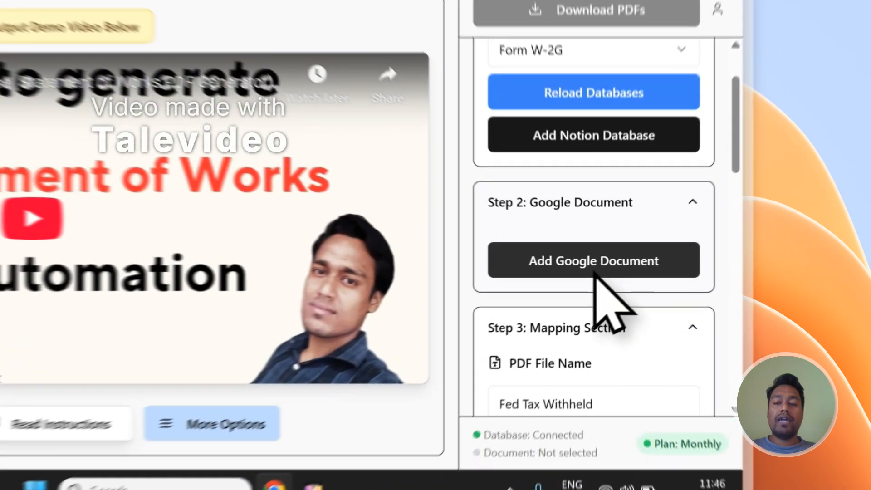
click(686, 285)
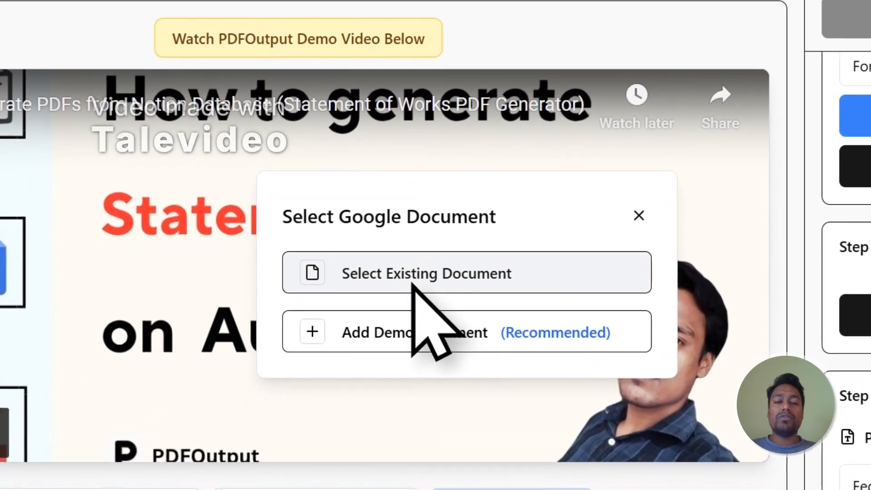
click(403, 472)
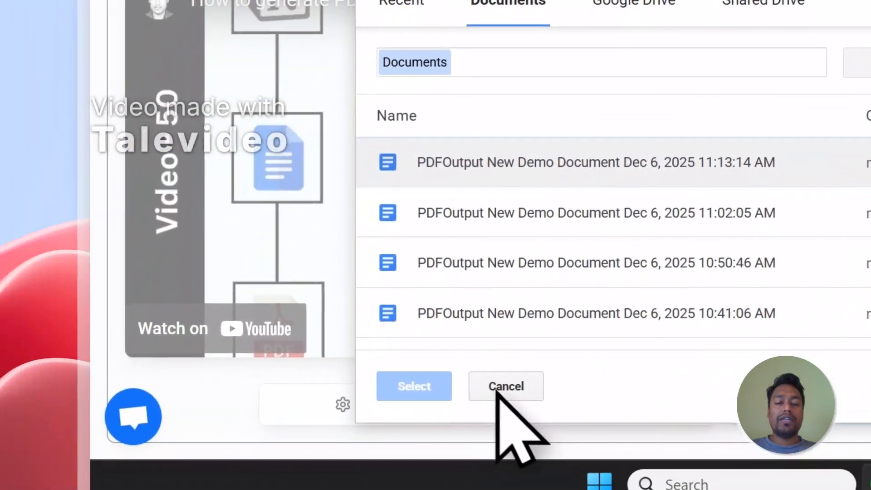
click(230, 438)
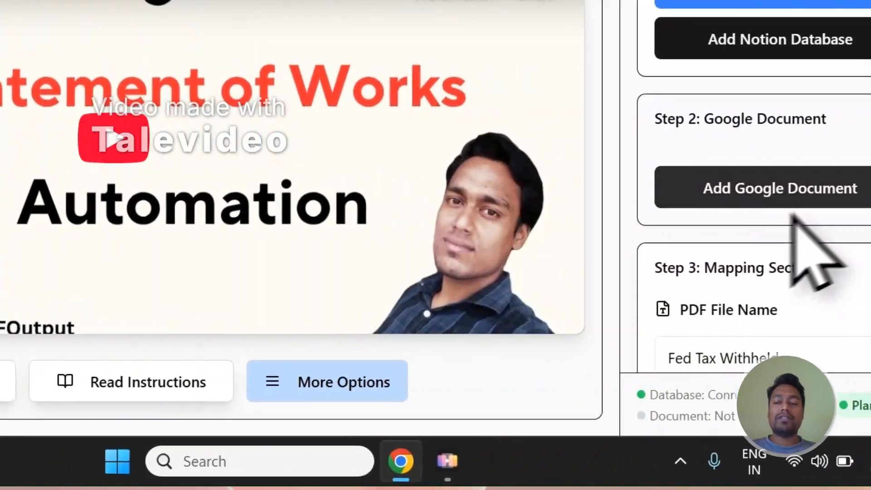
Step: Add the recommended demo Google document and delete the welcome and instruction text above its Placeholders heading
click(792, 205)
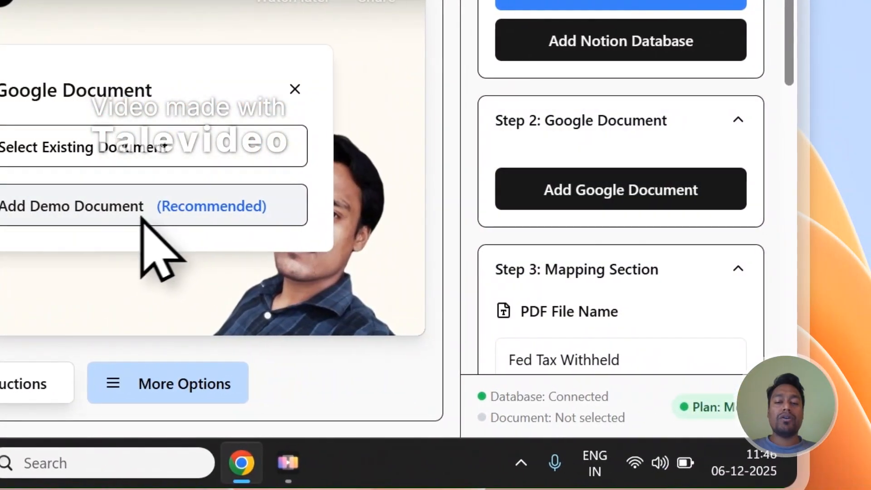
click(305, 213)
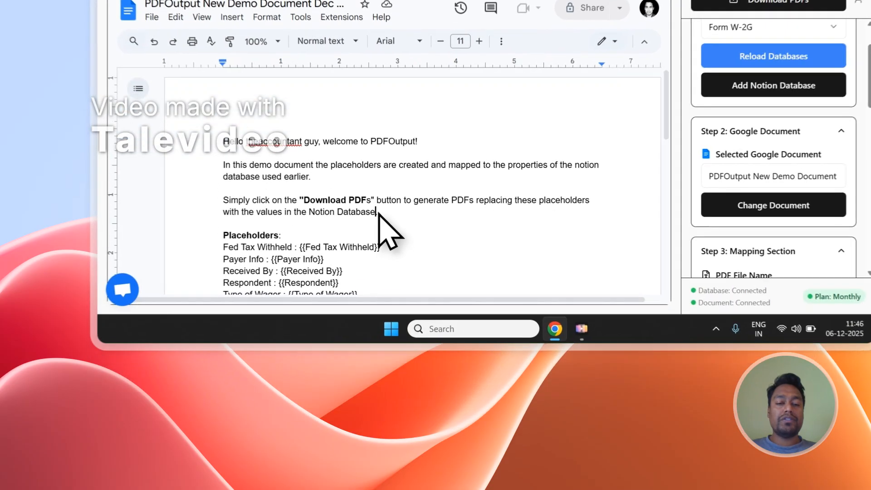
drag(342, 323, 208, 259)
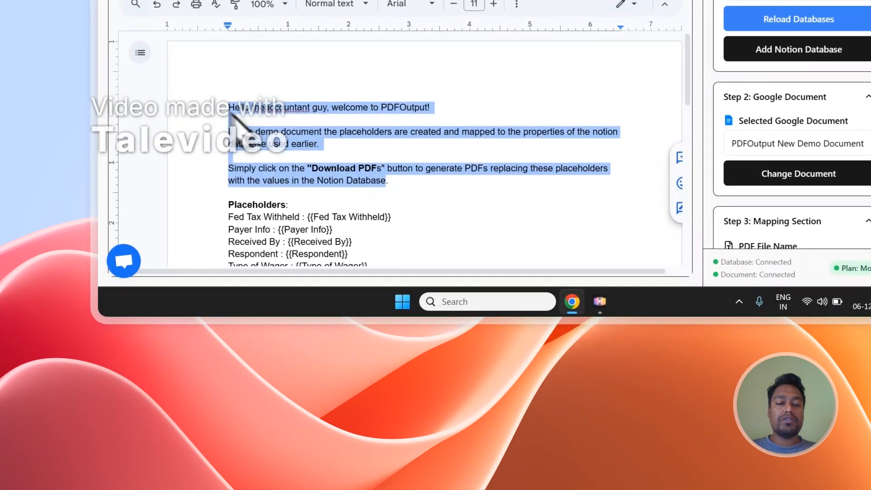
key(BackSpace)
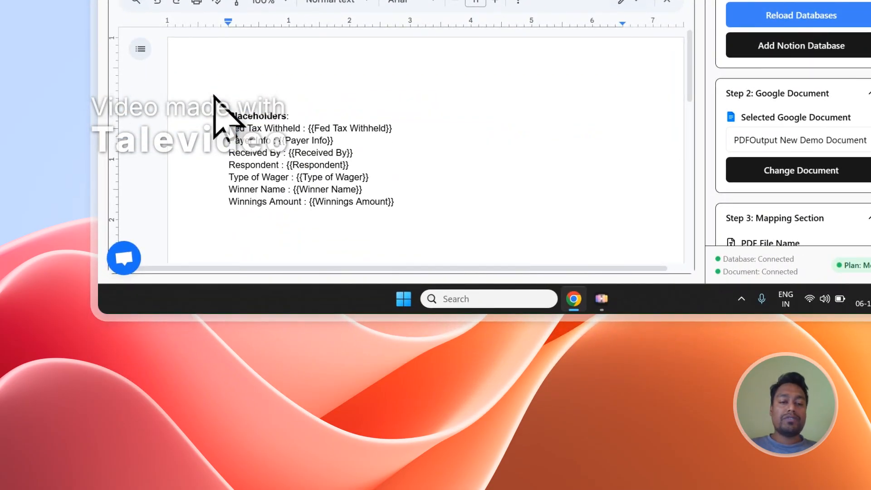
Step: Compare the document's placeholders, such as Fed Tax Withheld and Payer Info, with the matching columns in the Notion Form W-2G responses
click(352, 68)
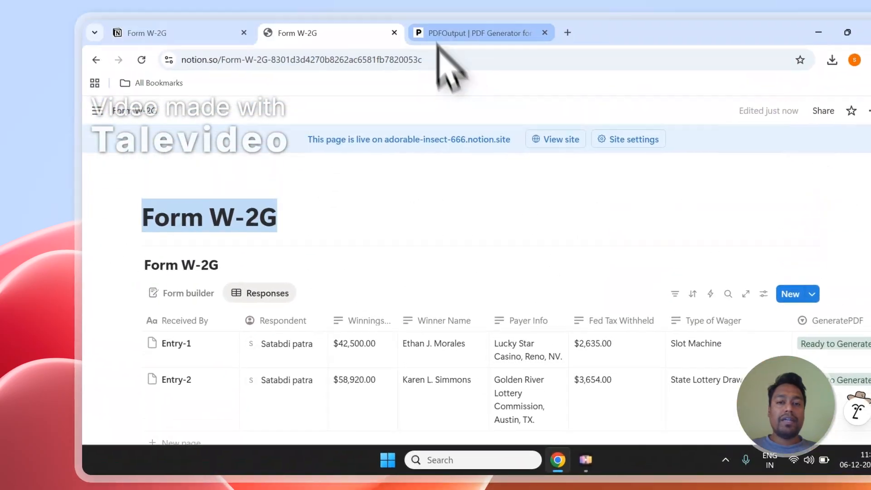
click(441, 35)
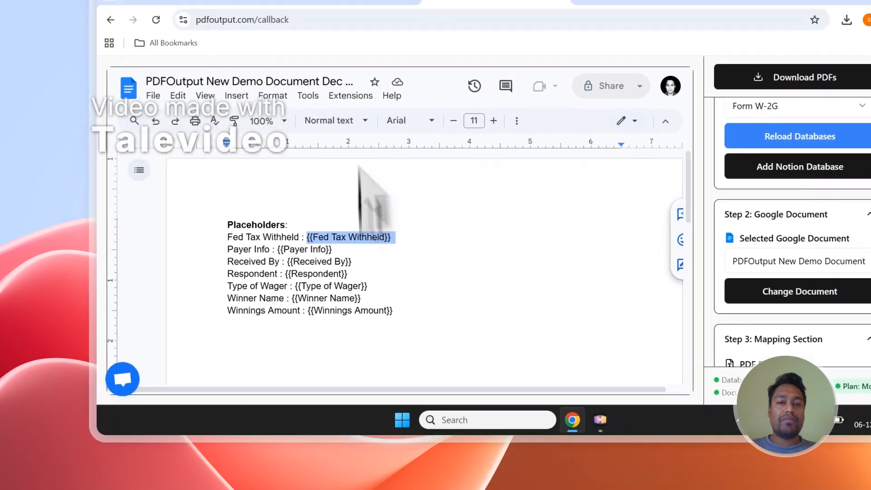
click(345, 111)
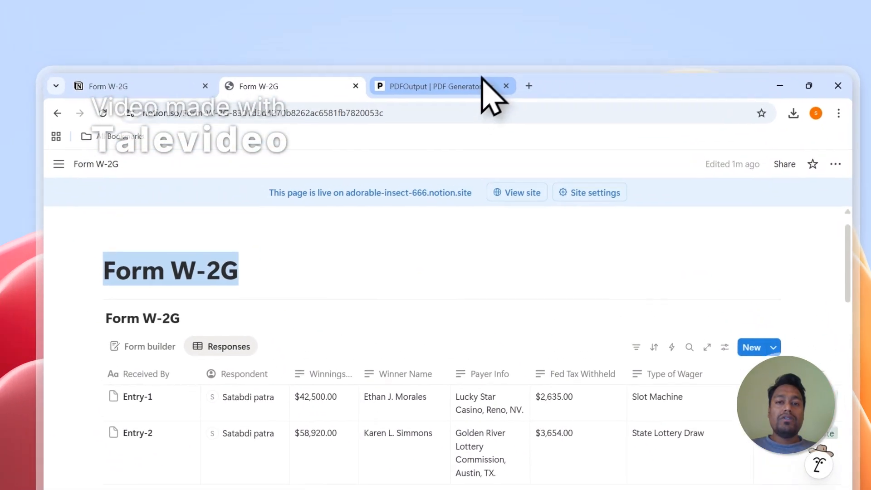
click(481, 84)
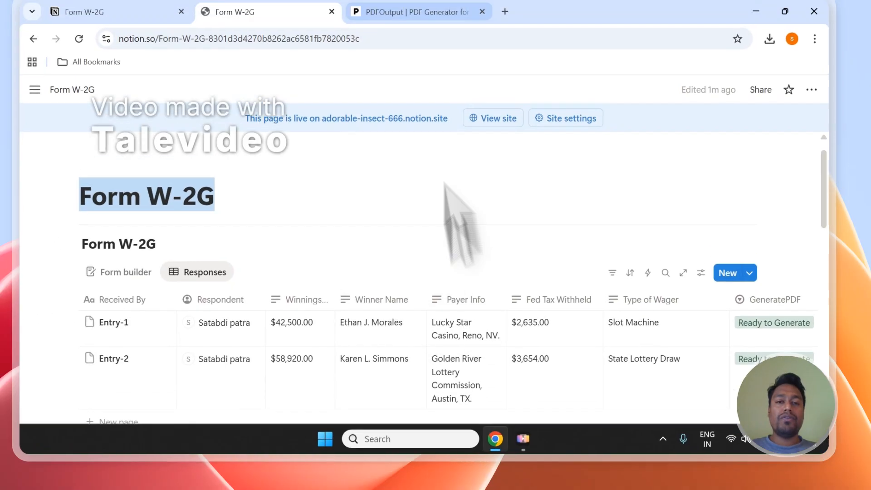
click(477, 12)
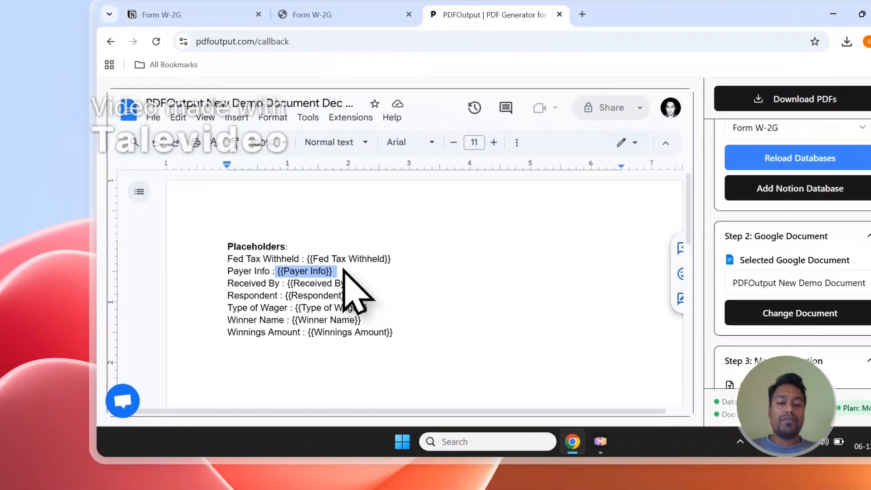
click(344, 270)
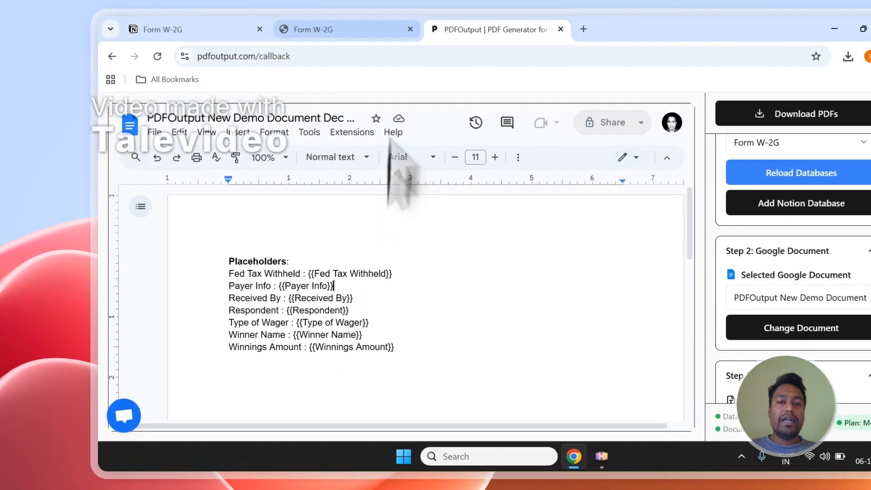
click(313, 13)
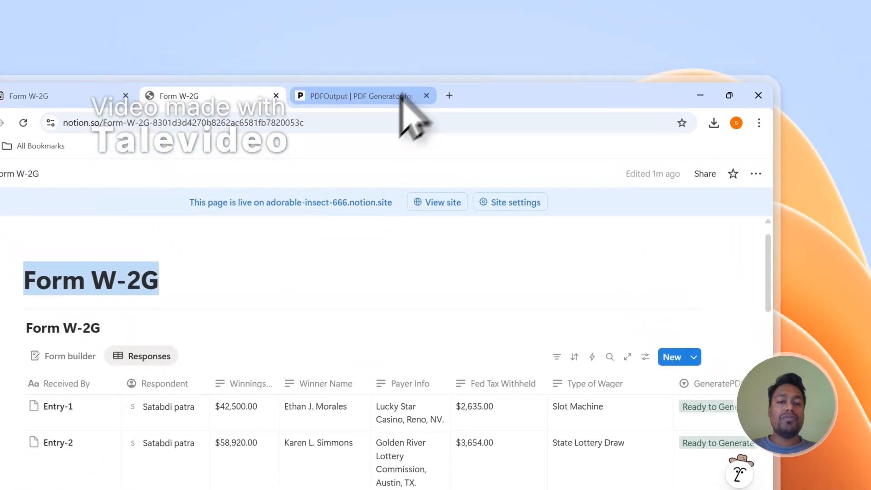
click(282, 11)
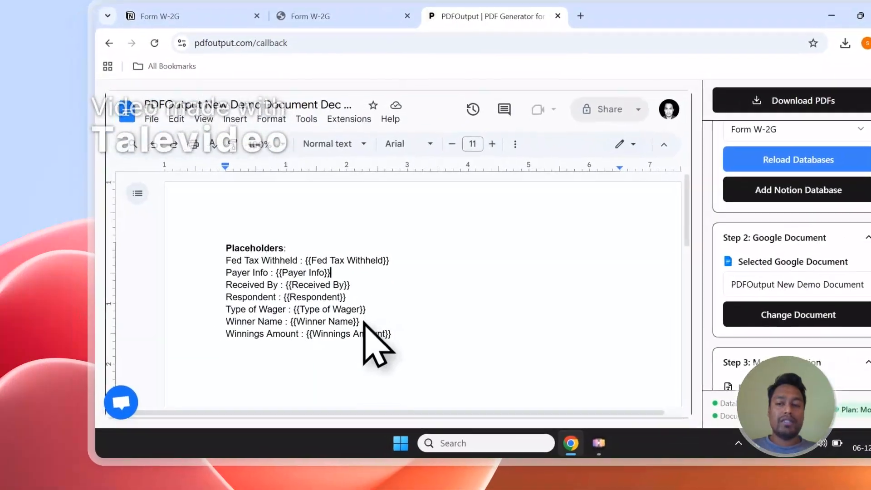
Step: Copy the Winner Name property's placeholder and add the line "Winner Name - {{Winner Name}}" below the existing placeholders in the document
scroll(673, 249, down, 10)
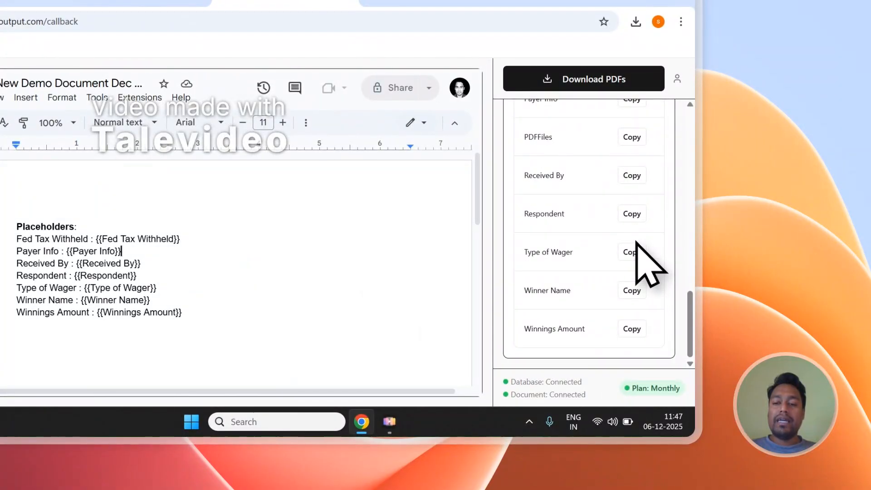
click(627, 294)
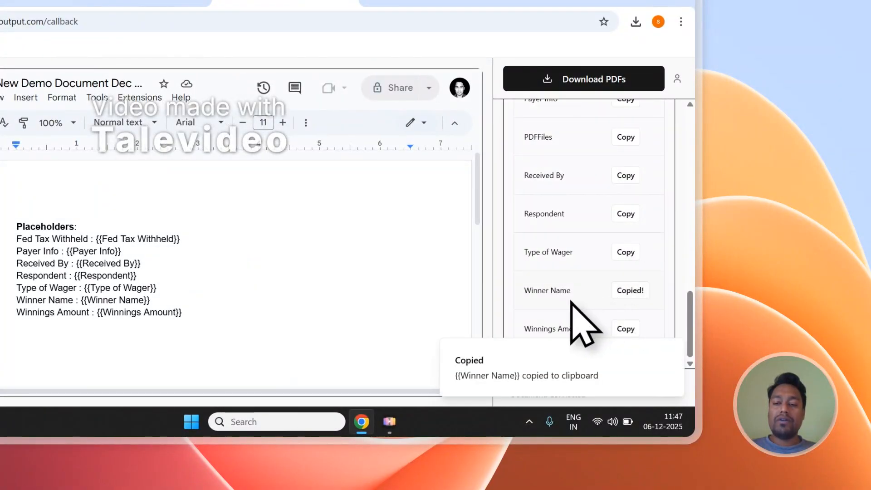
scroll(279, 308, down, 3)
click(182, 222)
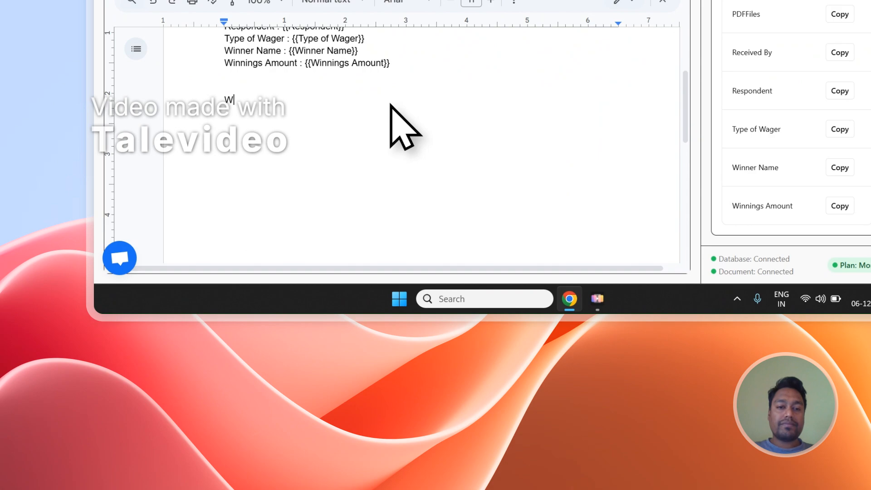
text(Wi)
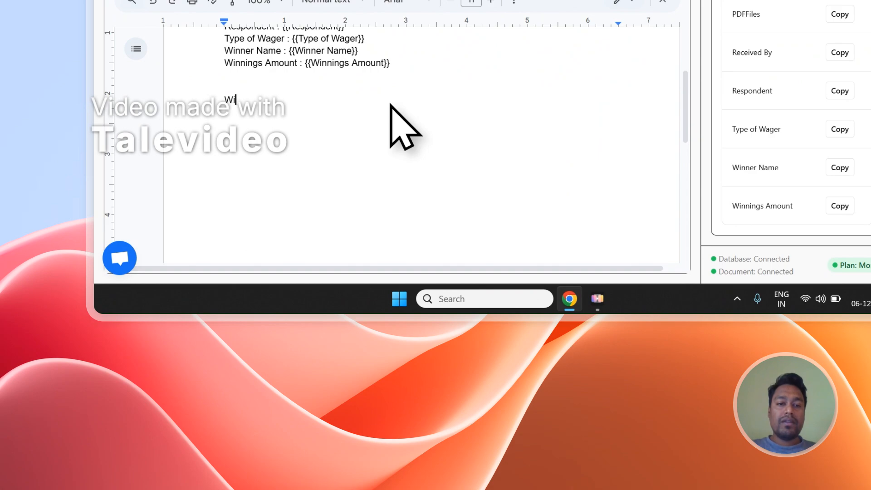
text(nner Name - {{Winner Name)
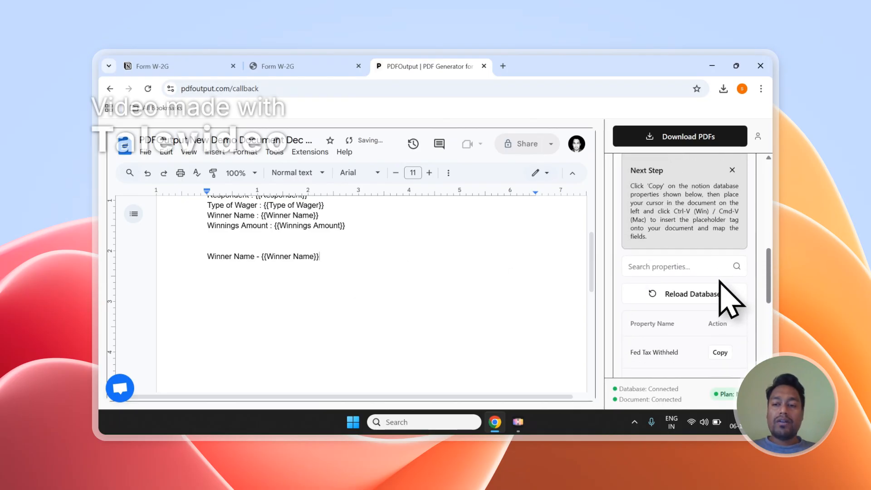
Step: Copy the Fed Tax Withheld property's placeholder and add "Fed Tax Withheld - {{Fed Tax Withheld}}" on a new line under the Winner Name line
drag(646, 220, 671, 211)
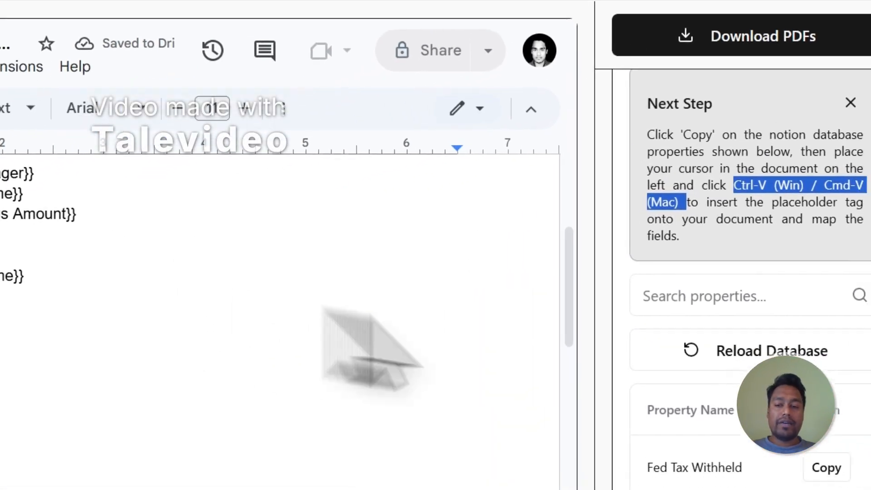
scroll(708, 453, down, 4)
click(662, 216)
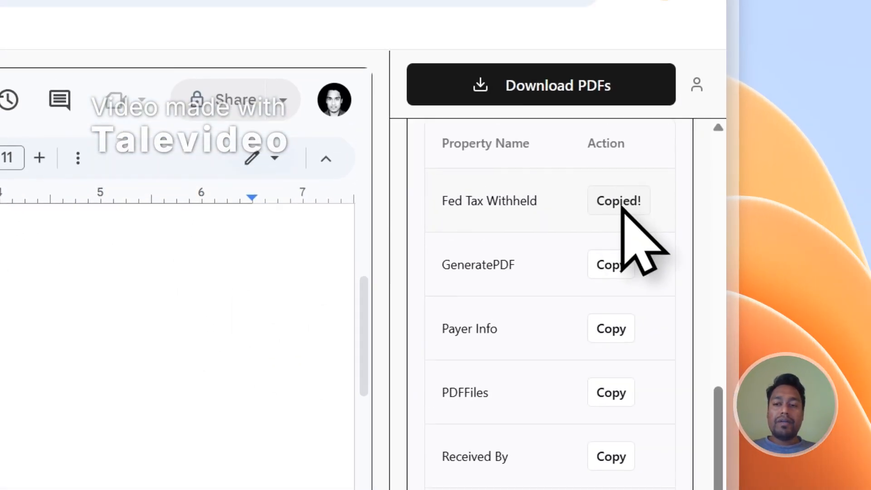
click(324, 254)
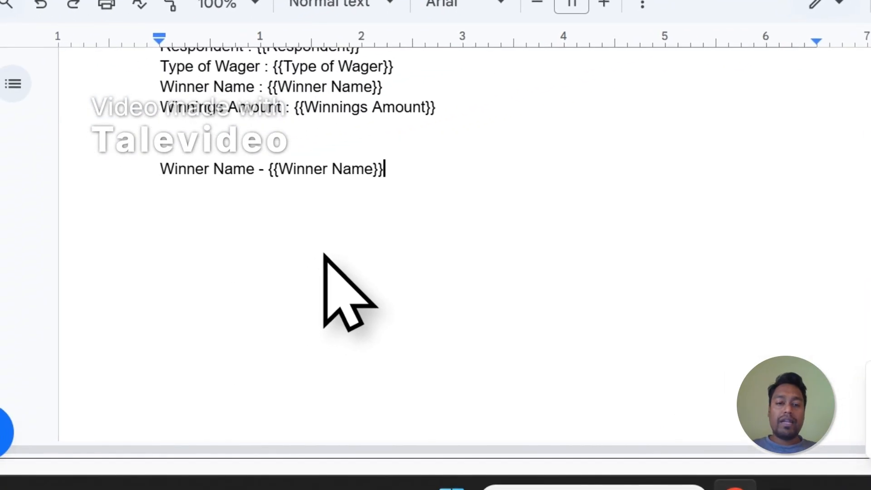
key(Return)
text(Fed Tax Withheld - {{Fed Tax Withheld)
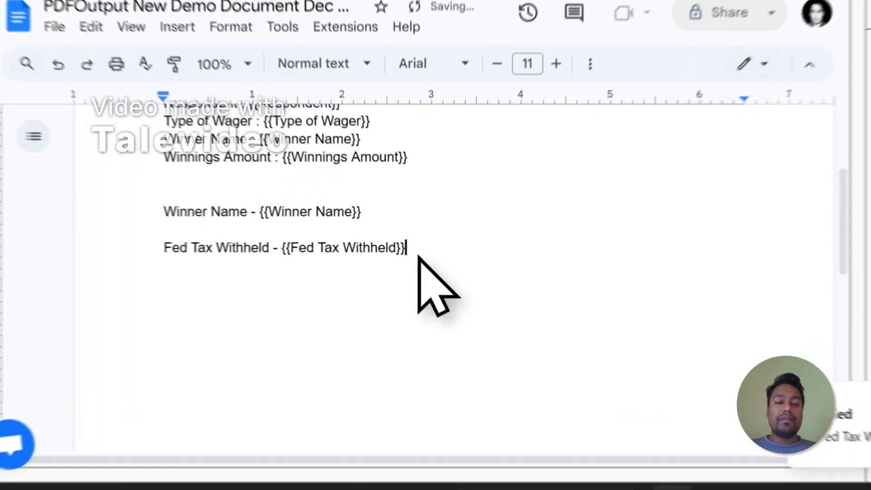
Step: Set the PDF file name in the mapping section to the Winner Name property
drag(346, 280, 281, 279)
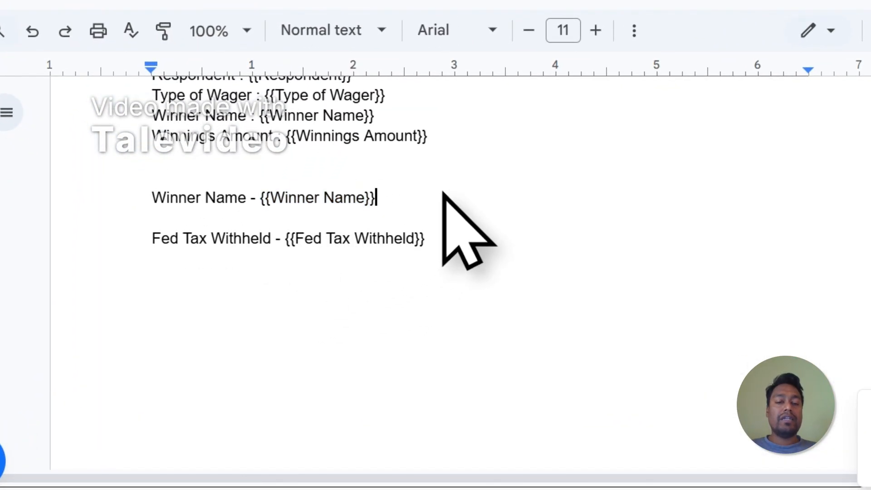
scroll(443, 195, up, 3)
scroll(771, 254, up, 4)
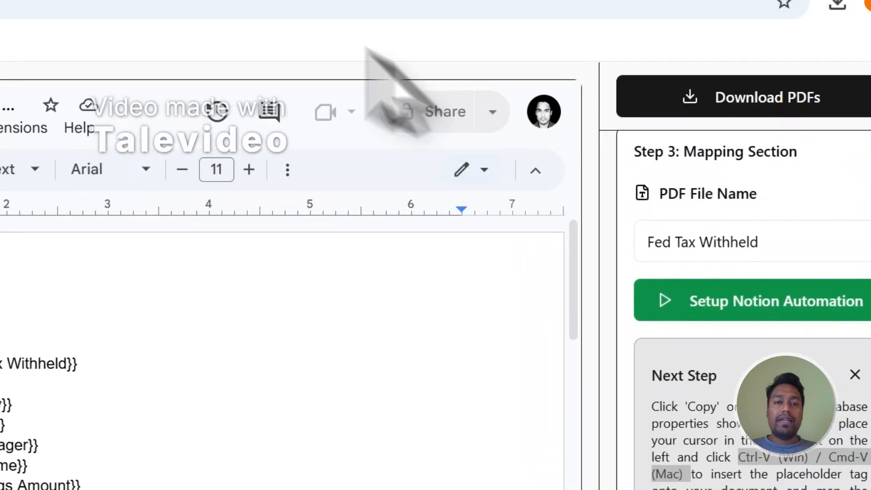
click(198, 117)
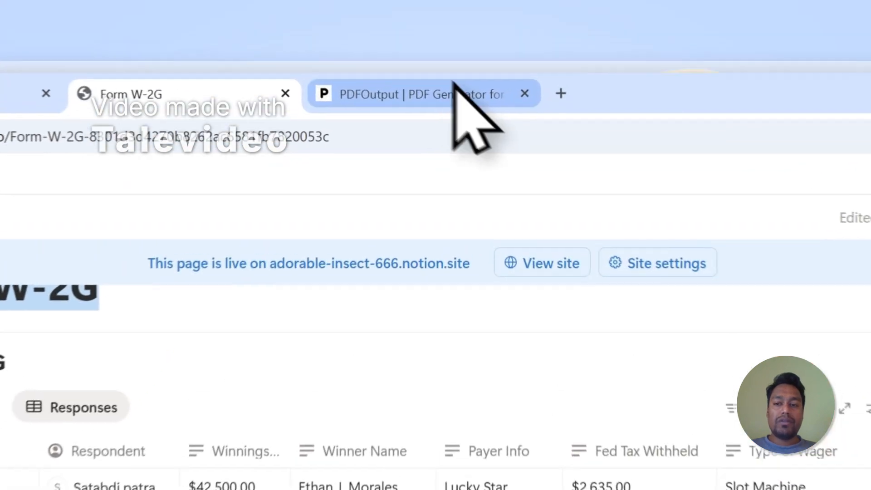
click(429, 66)
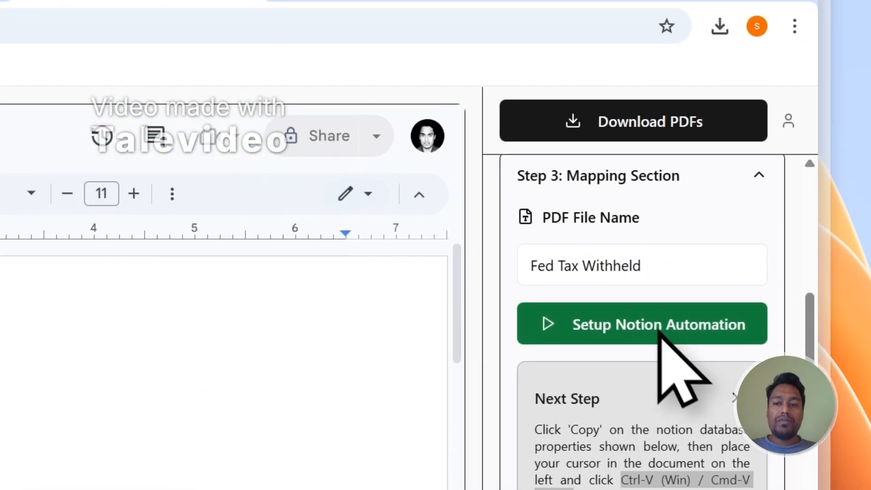
click(522, 196)
mouse_move(530, 422)
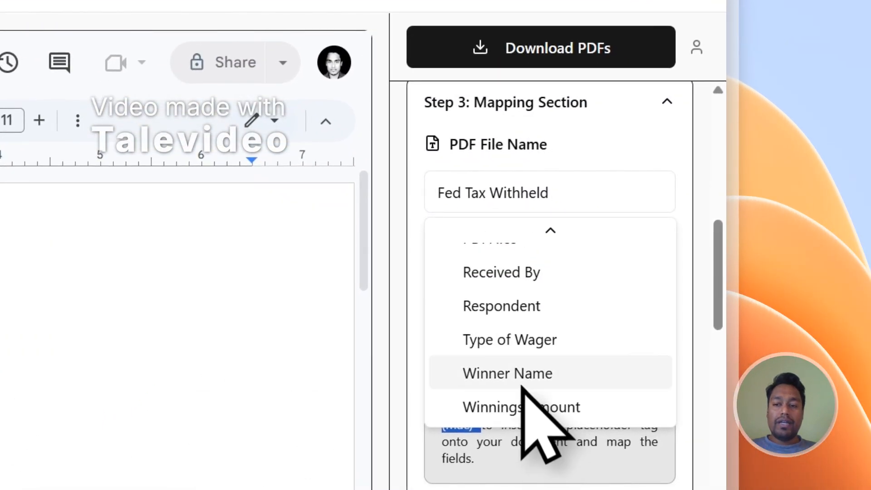
click(522, 385)
Step: Check the GeneratePDF statuses of the Notion Form W-2G responses, then generate and download the PDFs in PDFOutput
click(2, 2)
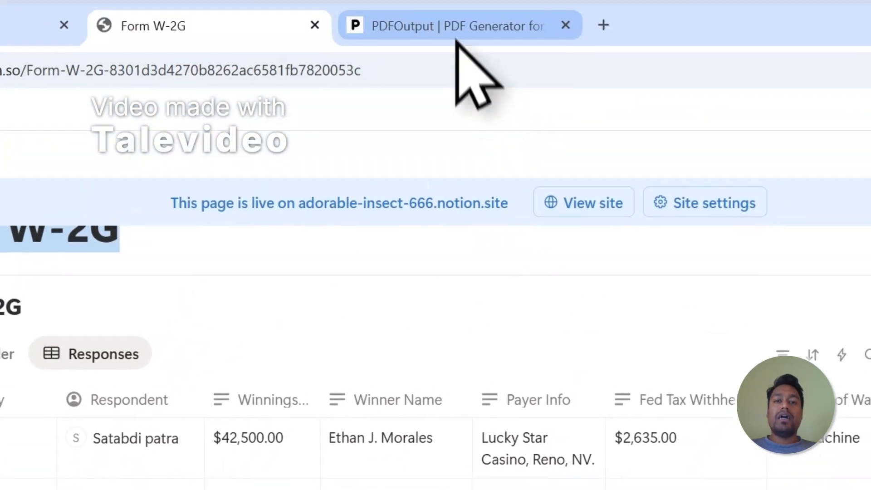
click(467, 78)
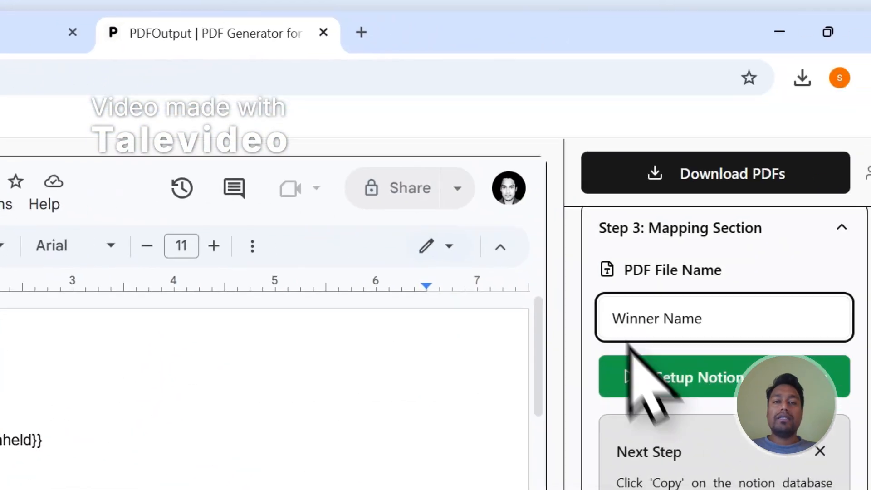
click(25, 31)
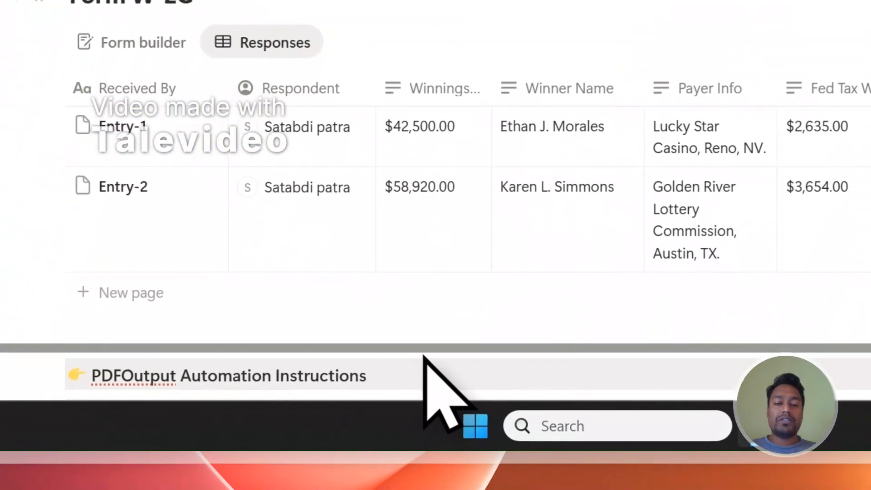
drag(425, 353, 796, 348)
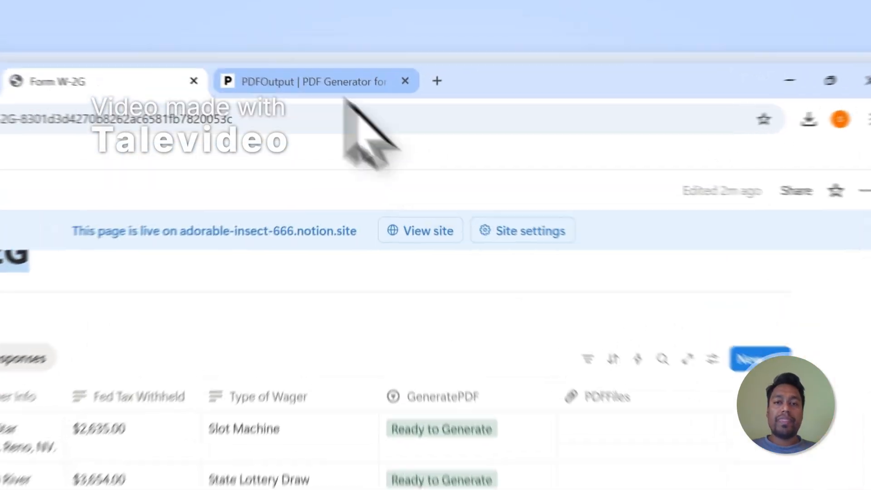
click(449, 69)
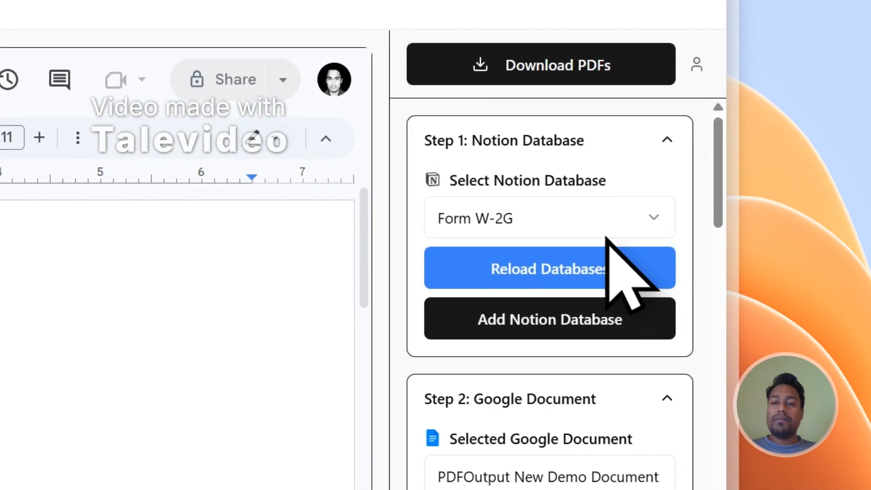
click(616, 81)
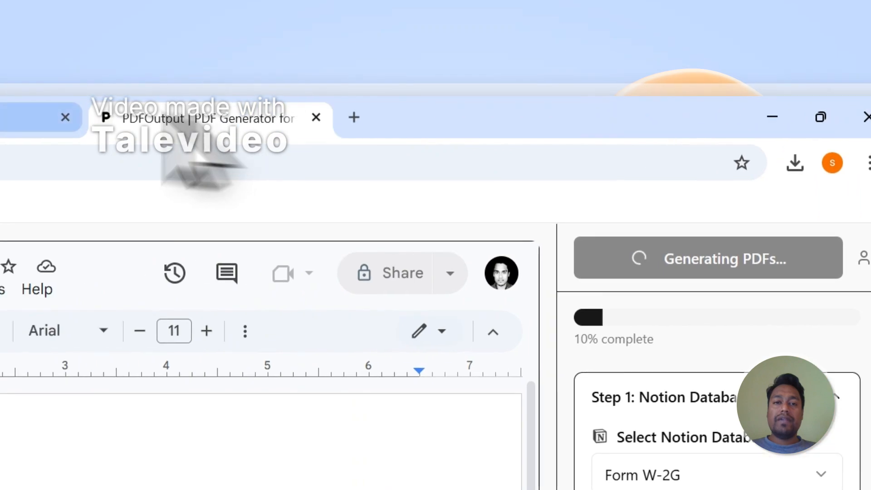
Step: Open the PDF attached to the Entry-2 response in Notion and review its filled-in placeholder values
click(0, 0)
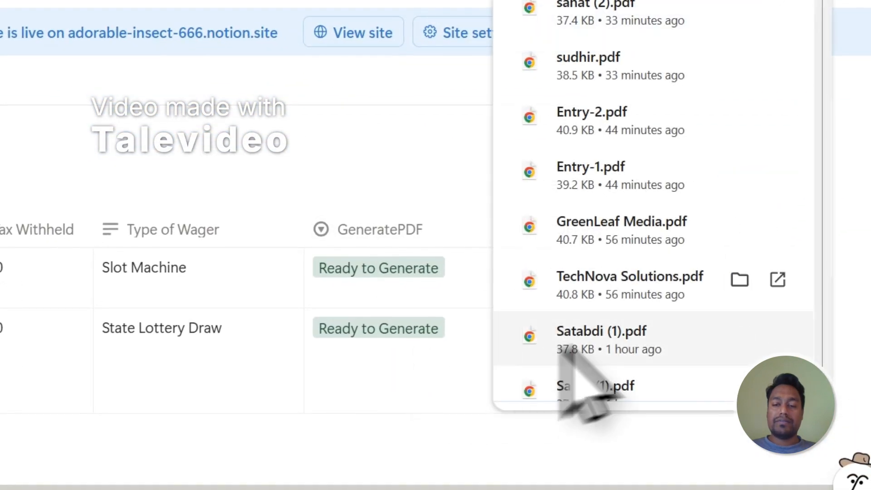
click(428, 204)
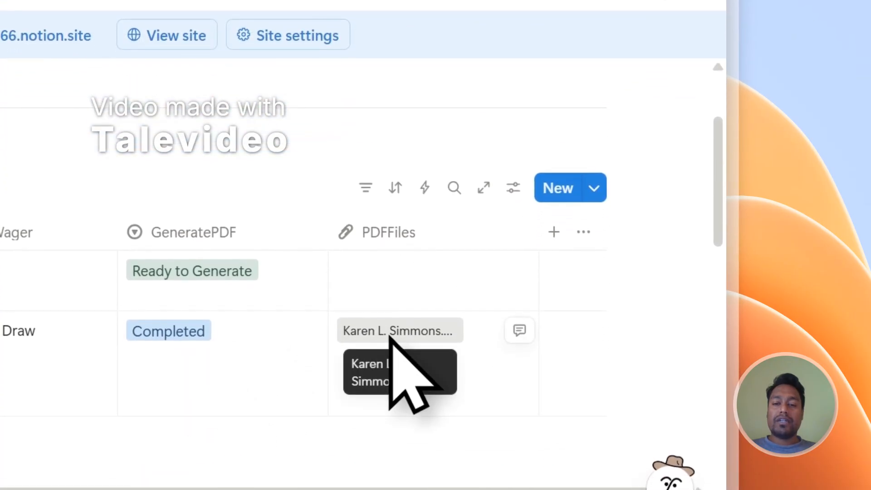
click(389, 336)
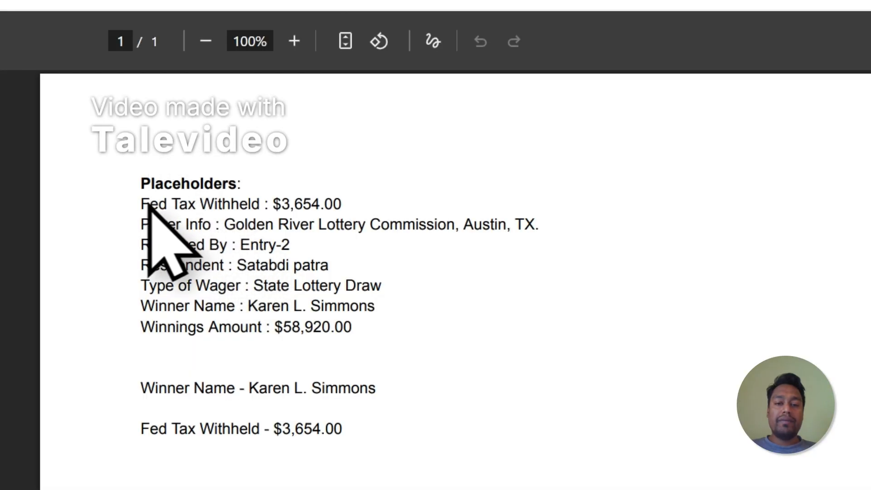
drag(150, 204, 353, 328)
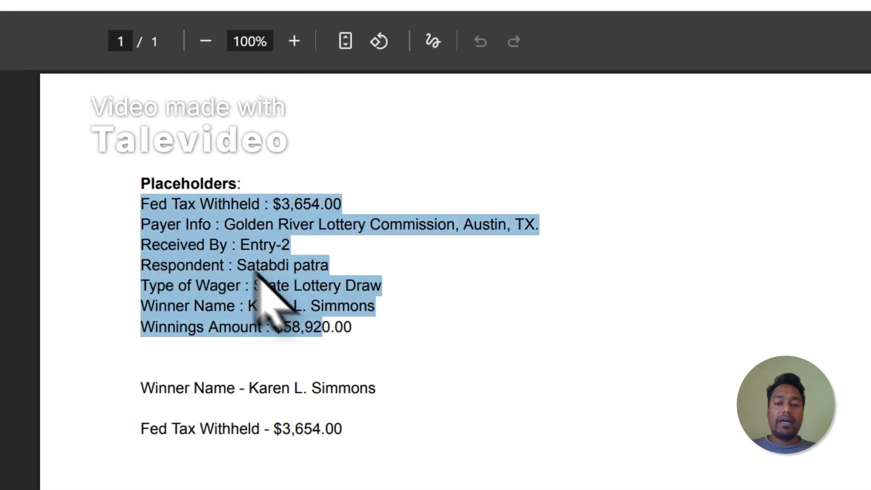
scroll(400, 372, down, 2)
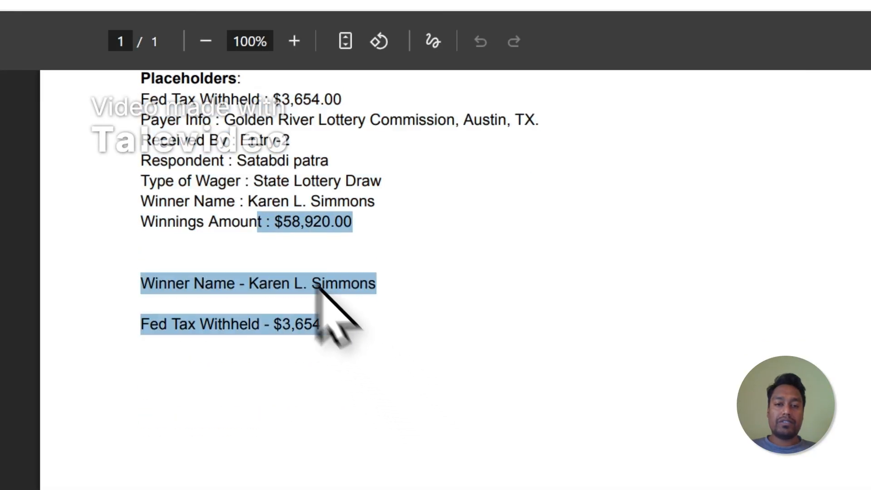
drag(318, 291, 141, 105)
click(331, 243)
Step: Return to the Form W-2G responses, open the Entry-1 PDF and review its filled-in placeholder values
click(191, 25)
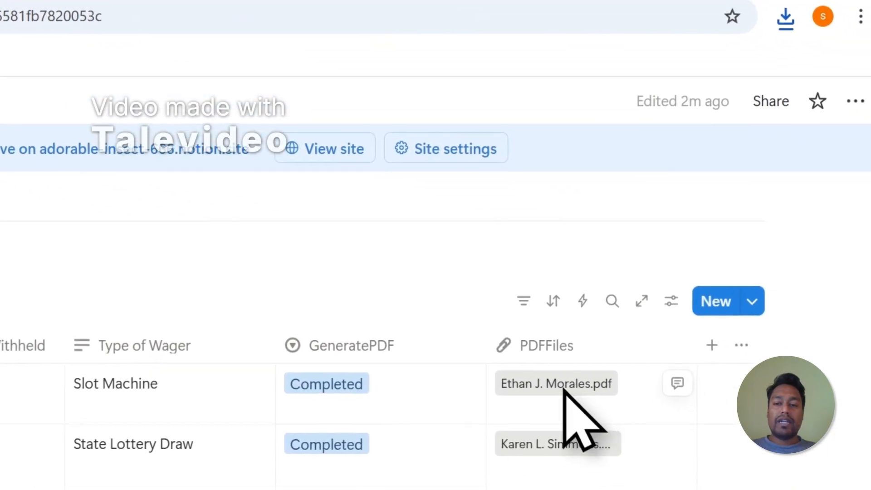
click(688, 429)
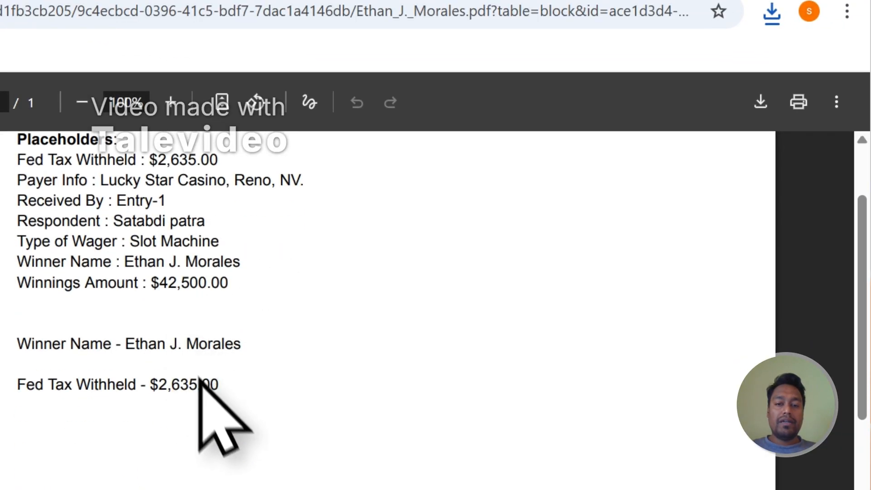
drag(231, 381, 32, 170)
click(114, 220)
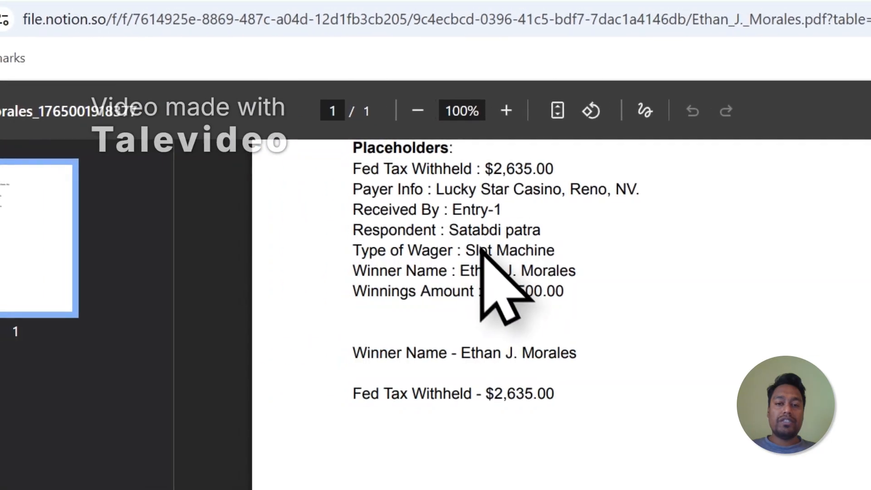
scroll(157, 254, down, 1)
scroll(486, 268, up, 2)
Step: Compare the Entry-2 PDF with the Entry-1 PDF and close both
click(516, 99)
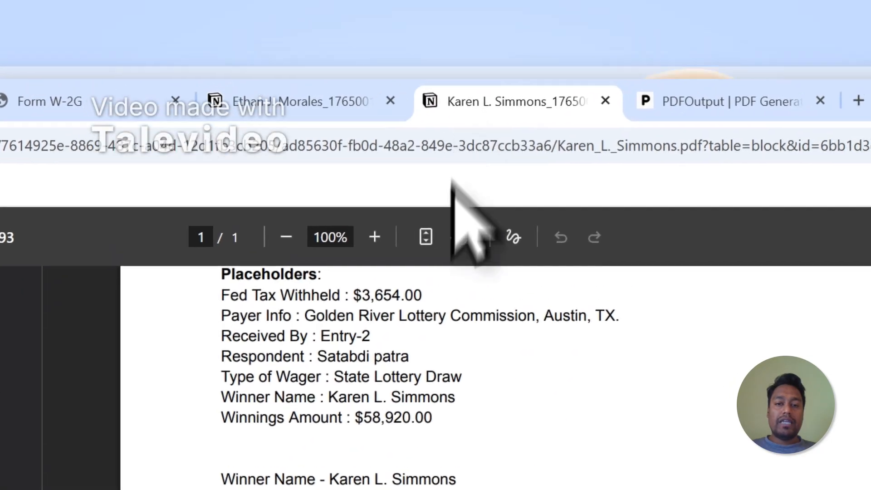
scroll(405, 335, up, 1)
click(340, 71)
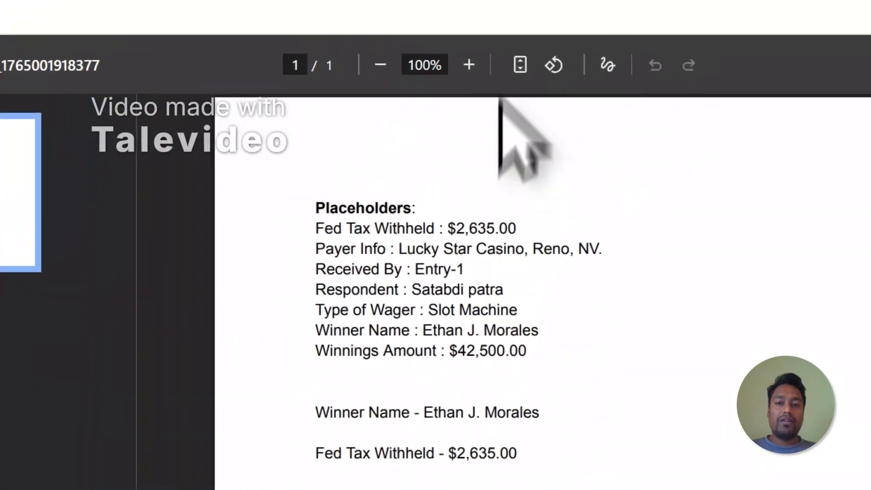
click(509, 98)
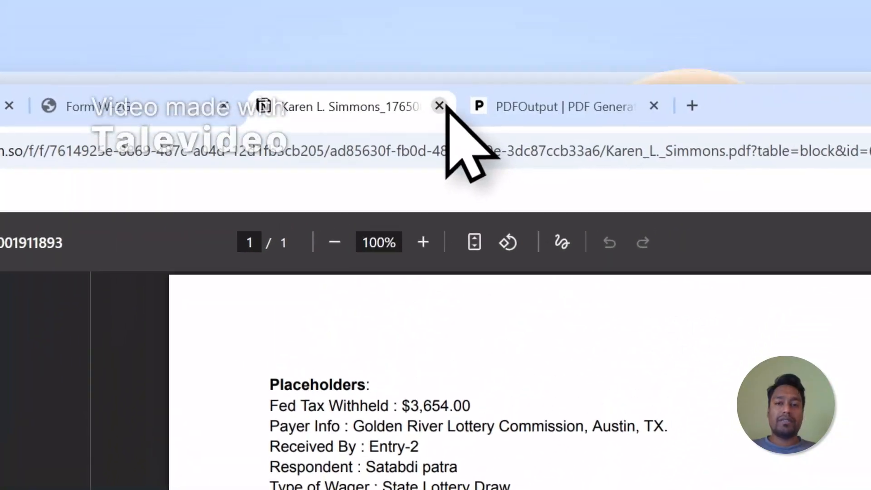
click(440, 103)
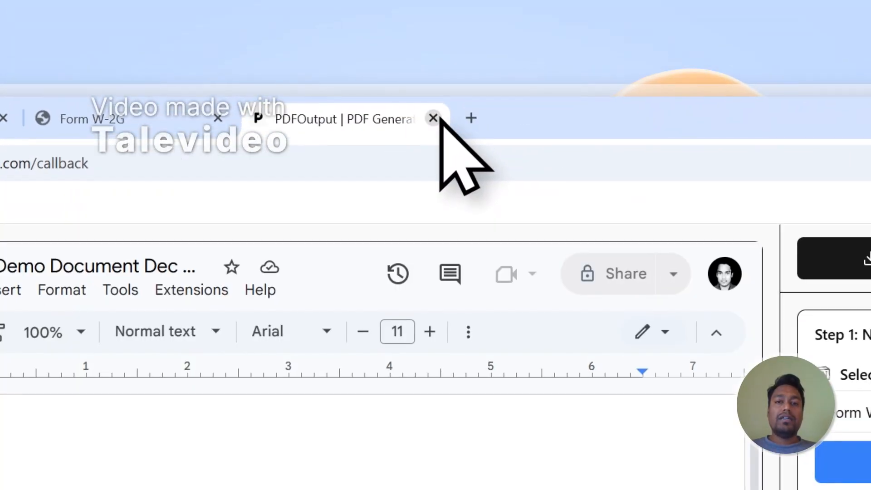
Step: Set up the Notion automation for automatic PDF generation in the mapping section
scroll(820, 479, down, 10)
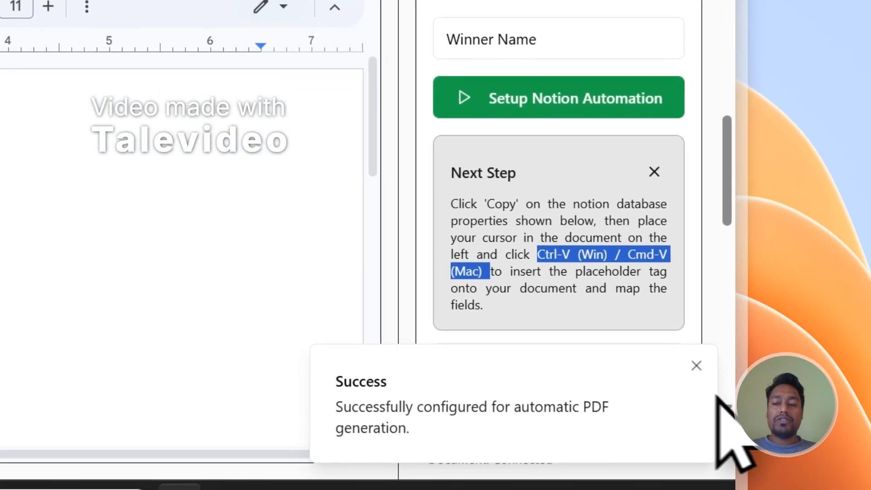
click(689, 358)
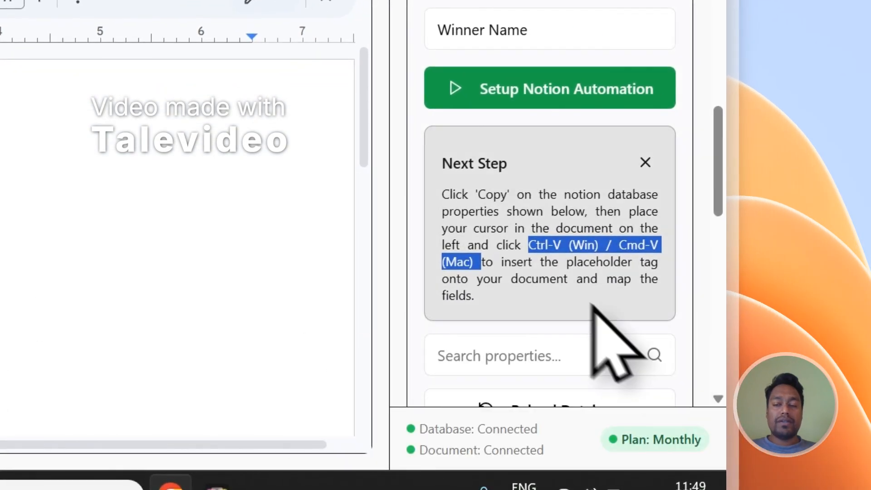
scroll(592, 305, up, 10)
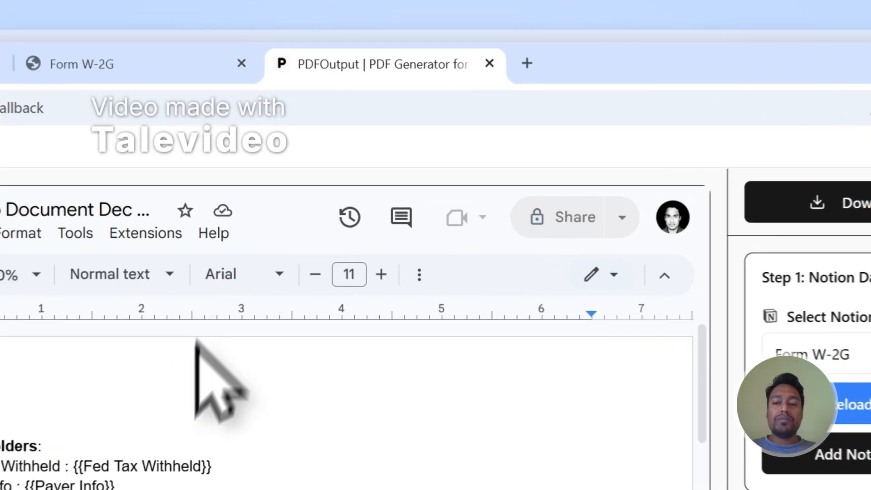
Step: Add a new page to the Form W-2G responses in Notion and set its GeneratePDF status to Ready to Generate
scroll(699, 230, down, 1)
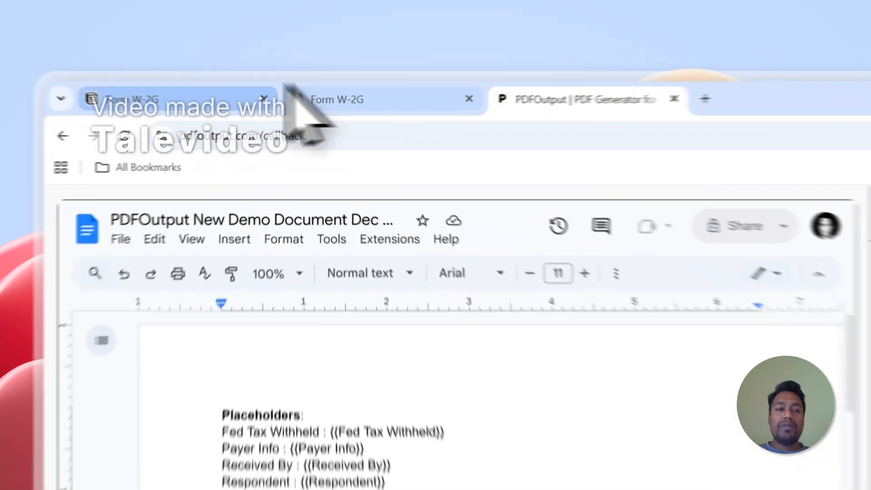
click(272, 66)
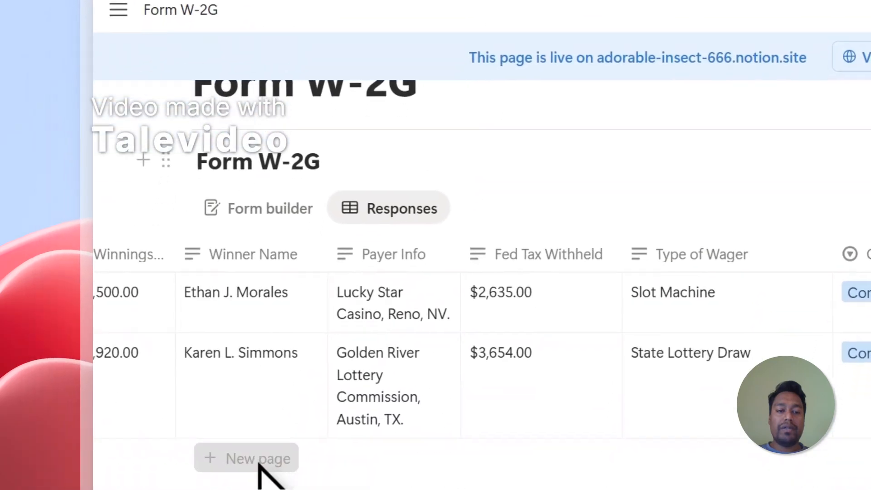
click(254, 459)
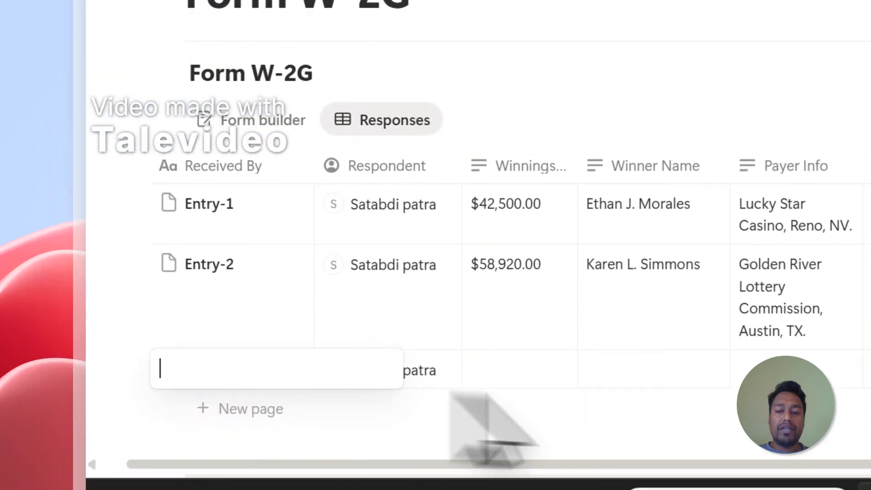
click(856, 207)
click(764, 79)
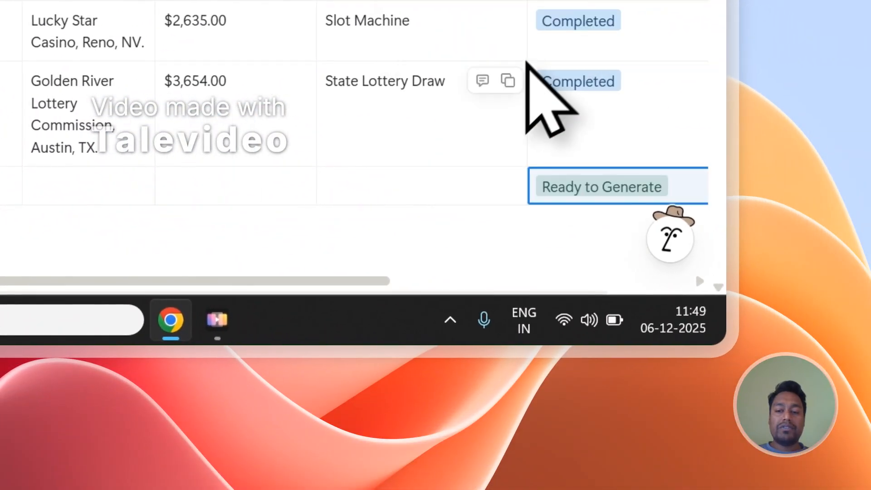
scroll(384, 272, right, 8)
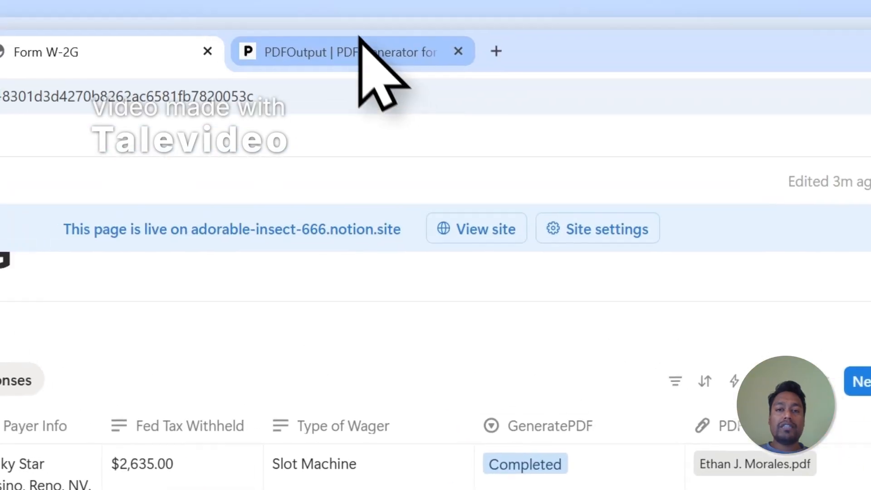
Step: Add another new page to the Form W-2G responses in Notion and set its GeneratePDF status to Ready to Generate
click(361, 47)
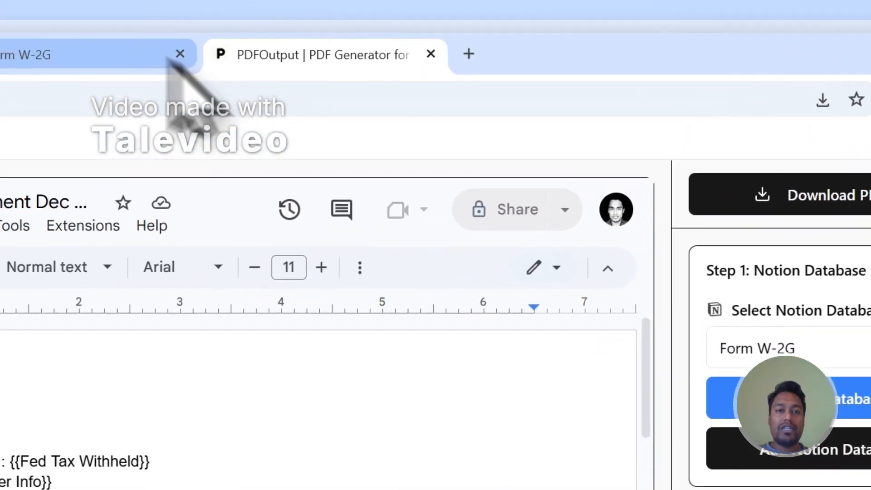
click(169, 60)
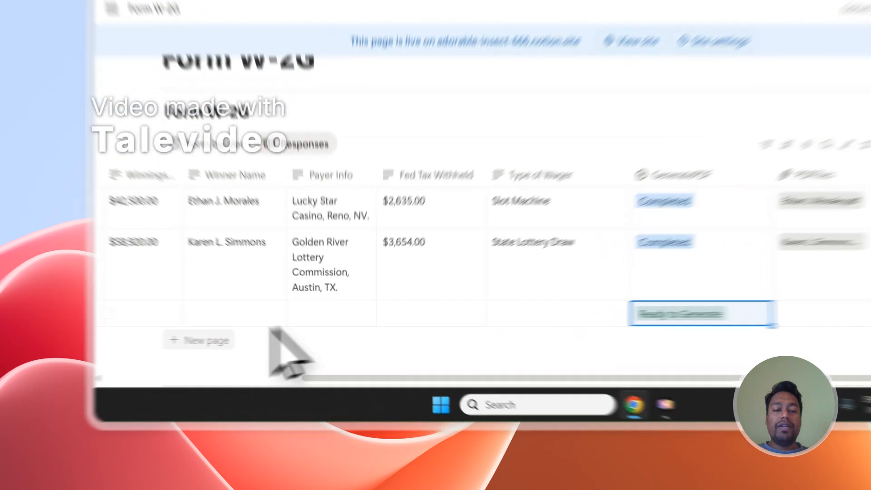
click(220, 374)
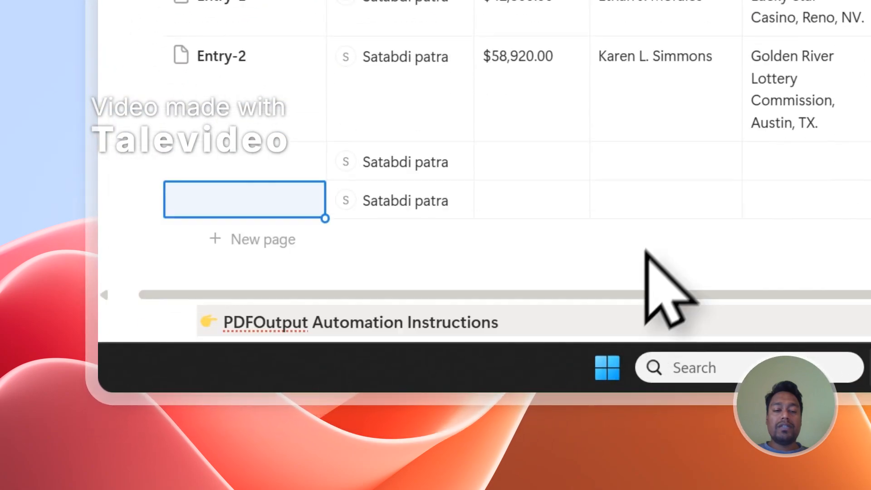
scroll(649, 253, down, 1)
drag(655, 260, 797, 218)
click(691, 96)
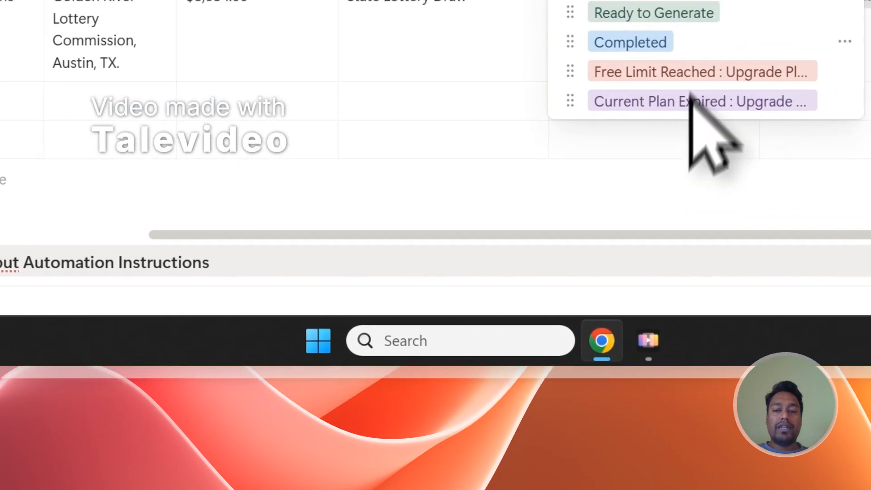
click(702, 16)
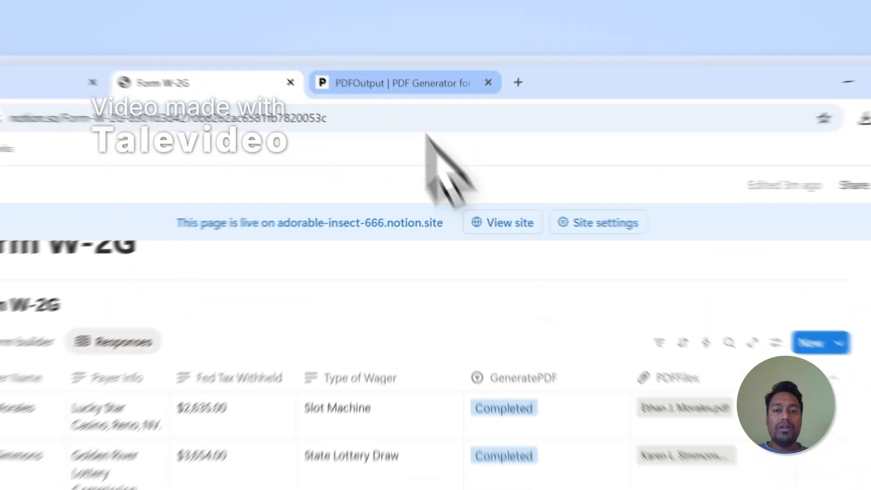
Step: Switch to PDFOutput, open its support chat and close it
click(427, 67)
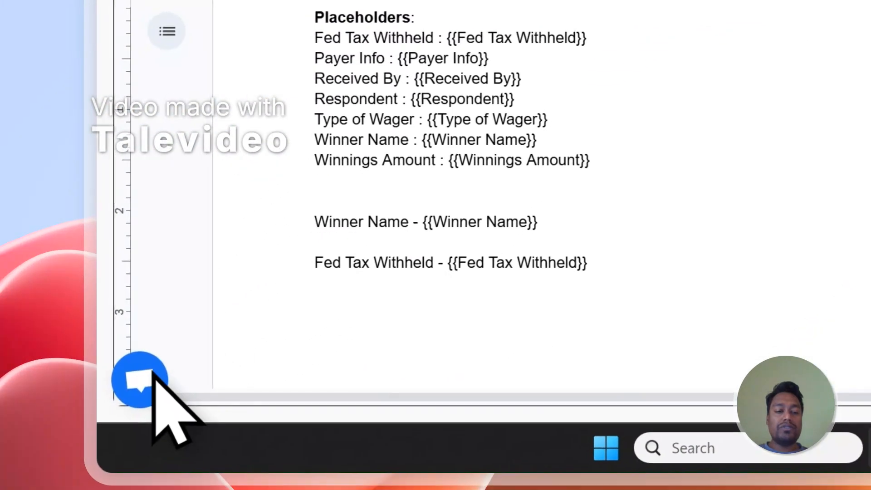
click(145, 380)
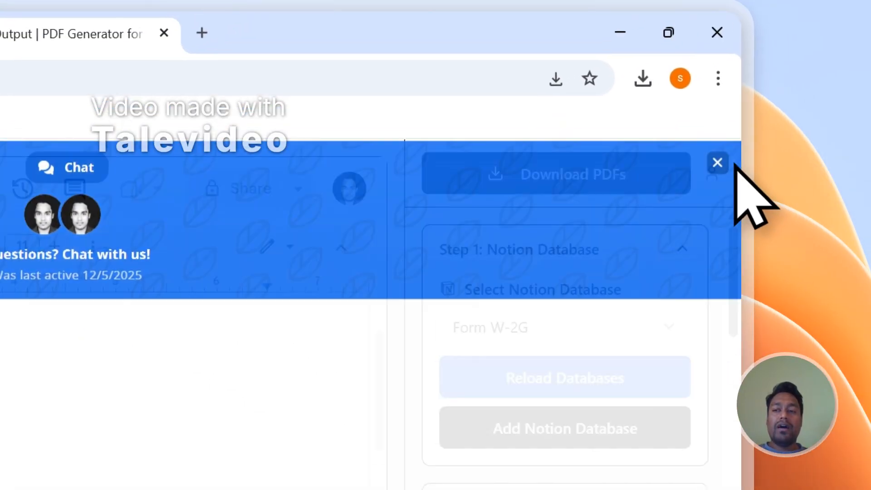
click(862, 80)
Step: Sign out of PDFOutput and open the Contact page from the home page's footer
click(850, 89)
click(571, 361)
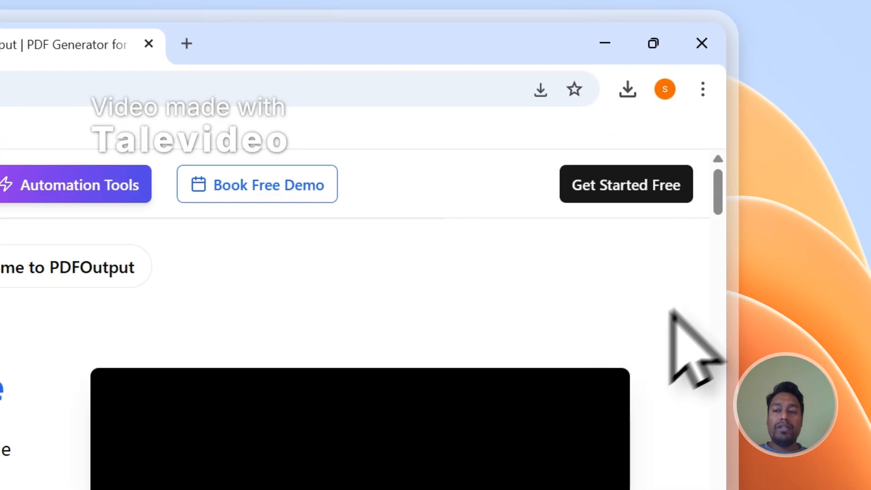
drag(722, 201, 725, 347)
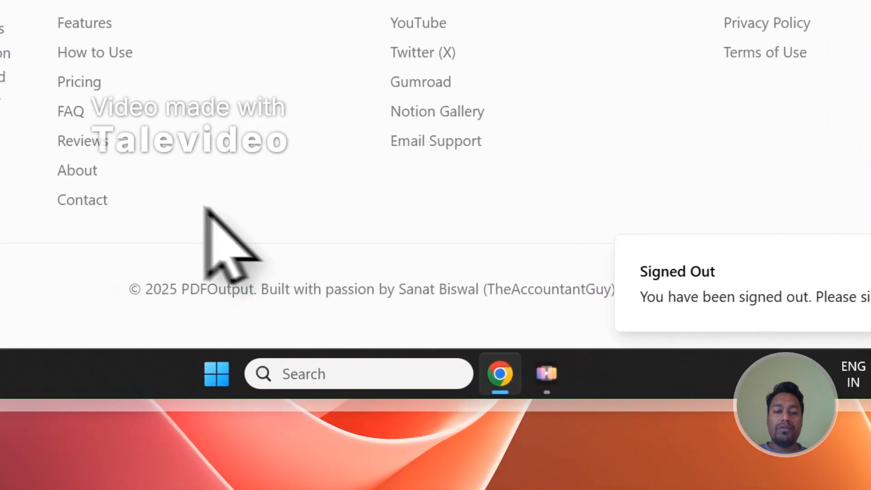
click(184, 207)
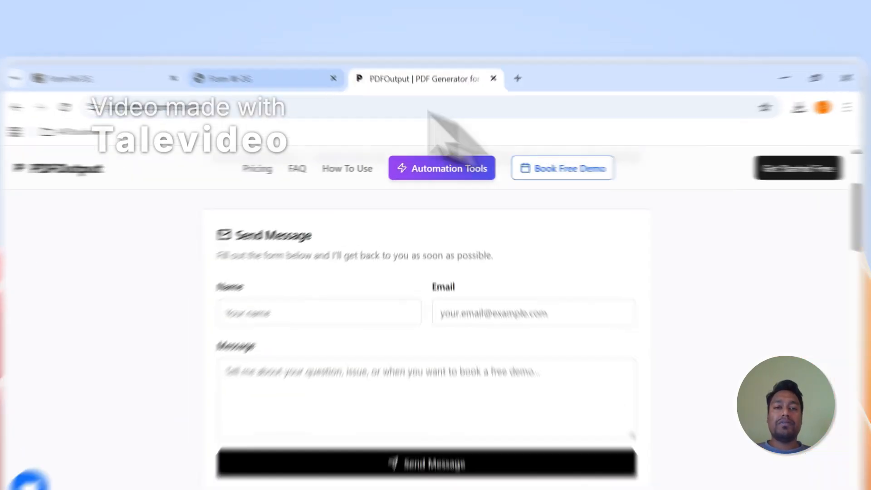
Step: Return to the Form W-2G responses in Notion and check the GeneratePDF status of the newly added pages
click(186, 67)
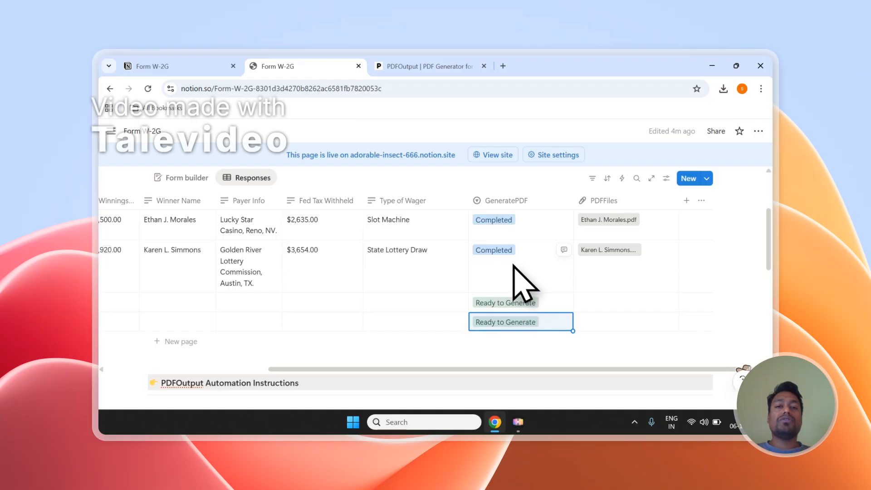
click(513, 303)
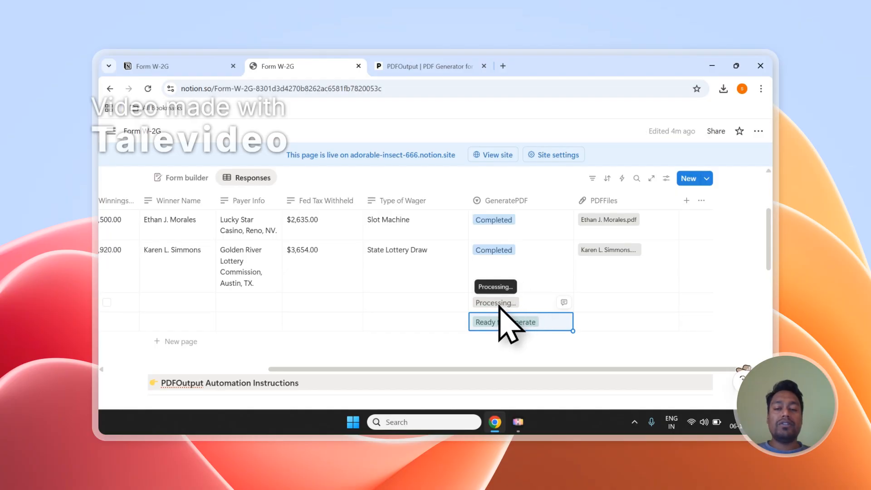